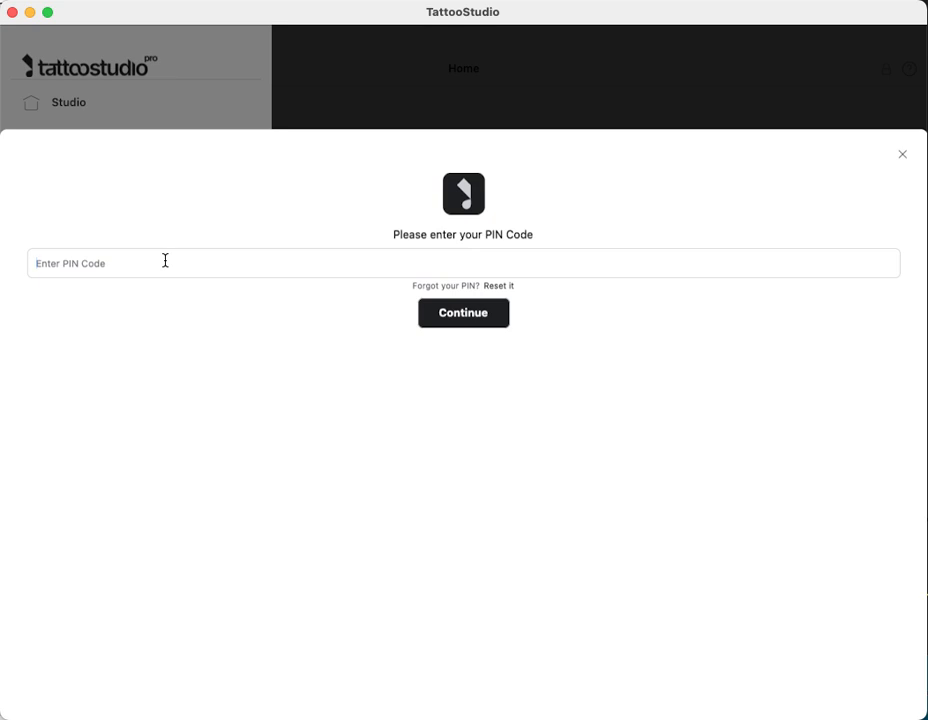
Unlock Tattoo Studio Pro with the studio PIN and open the Settings list
text(••)
click(452, 314)
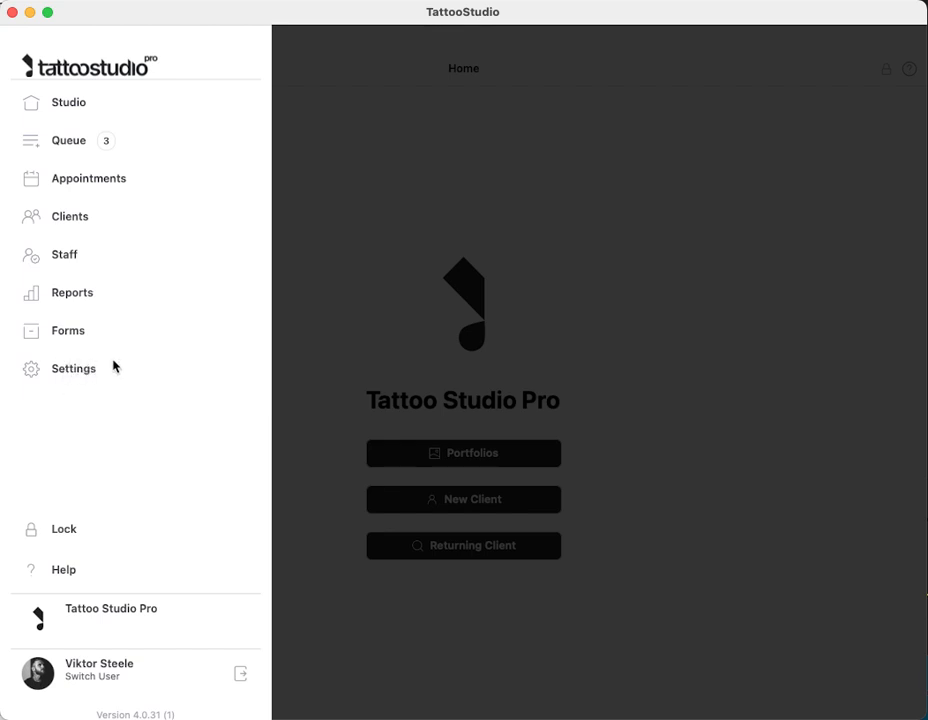
click(76, 369)
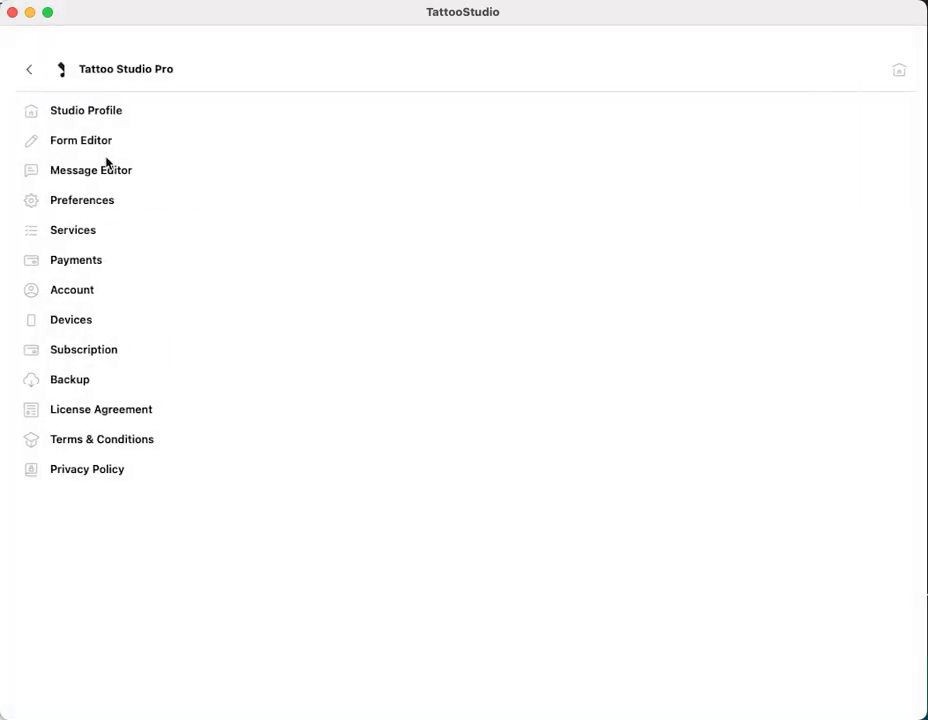
Open the Form Editor and read through the Tattoo - english waiver text
click(78, 141)
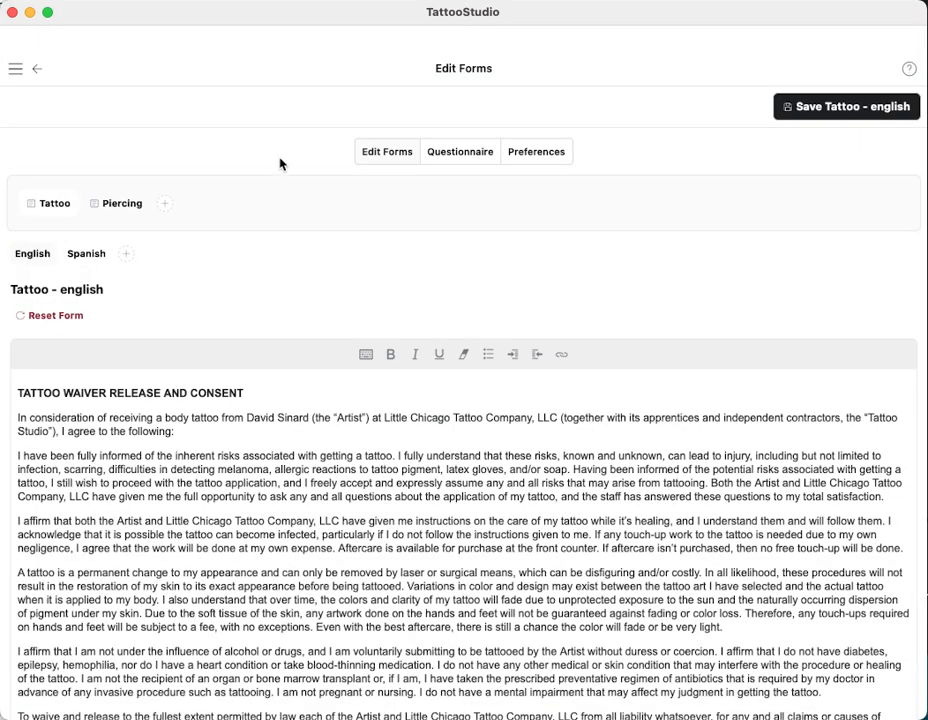
scroll(358, 296, down, 5)
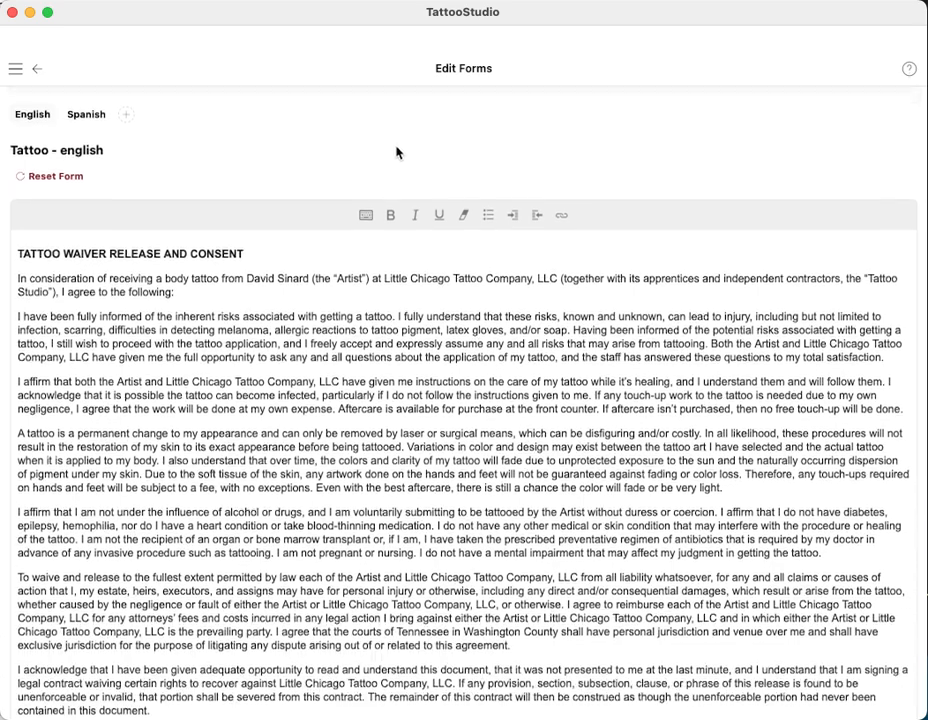
scroll(457, 318, down, 3)
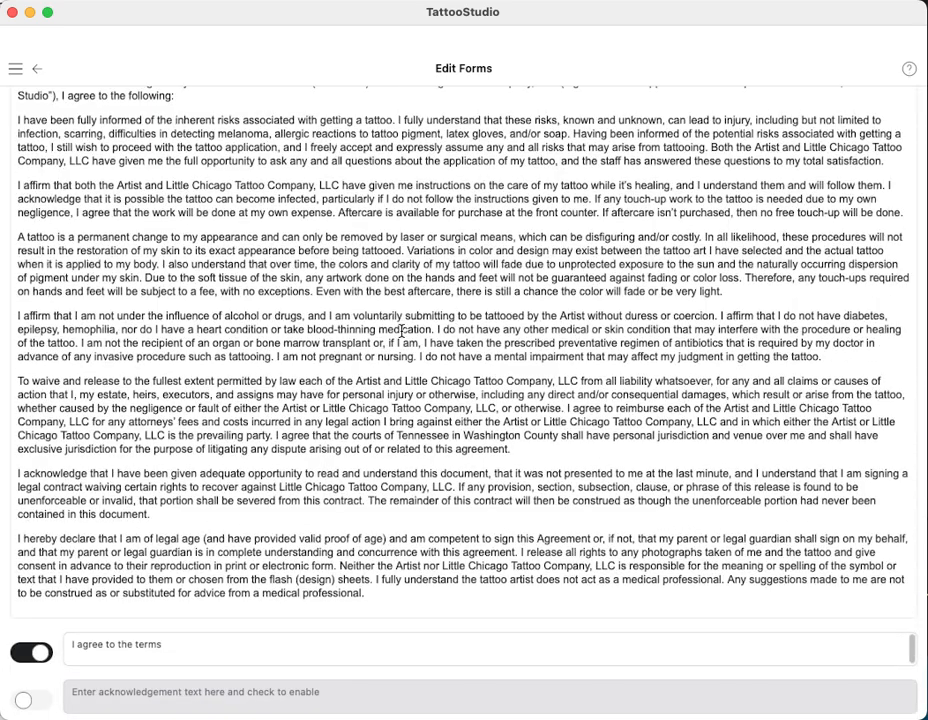
scroll(401, 331, up, 8)
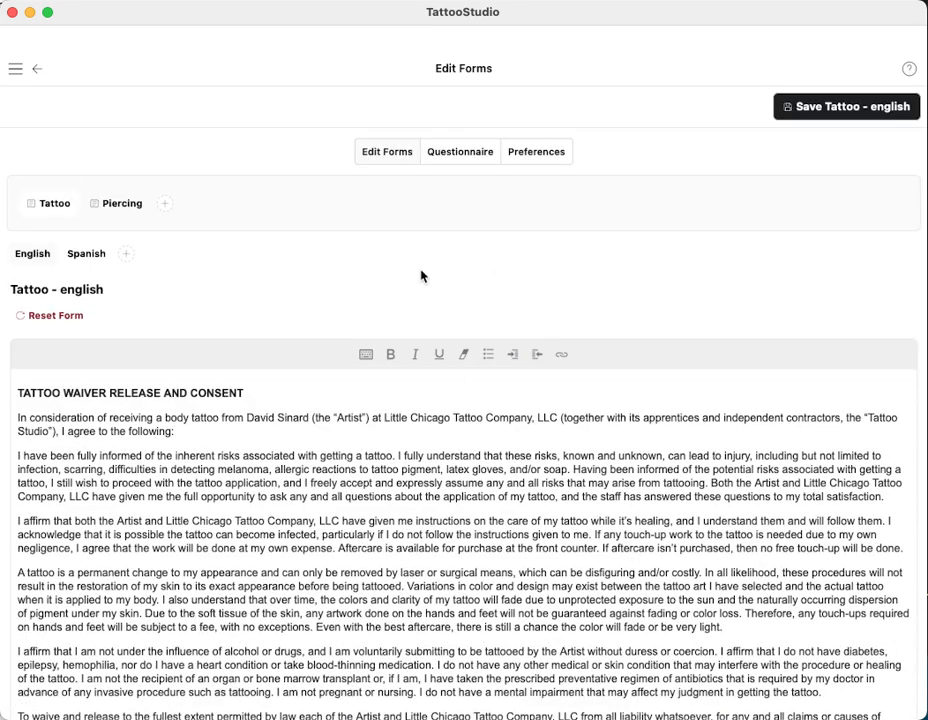
scroll(422, 265, down, 8)
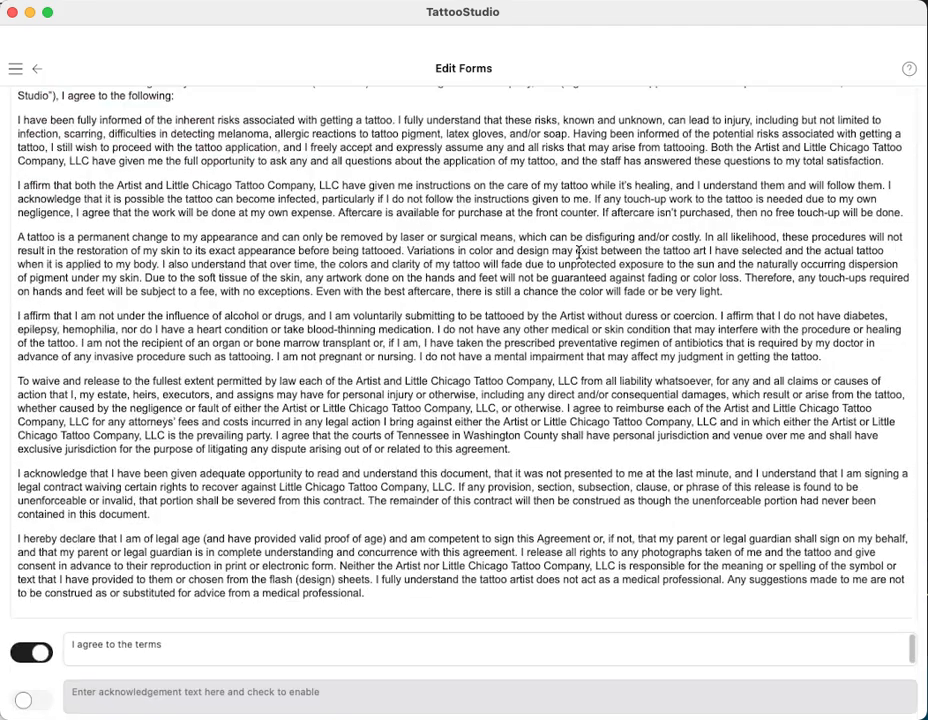
scroll(390, 309, up, 8)
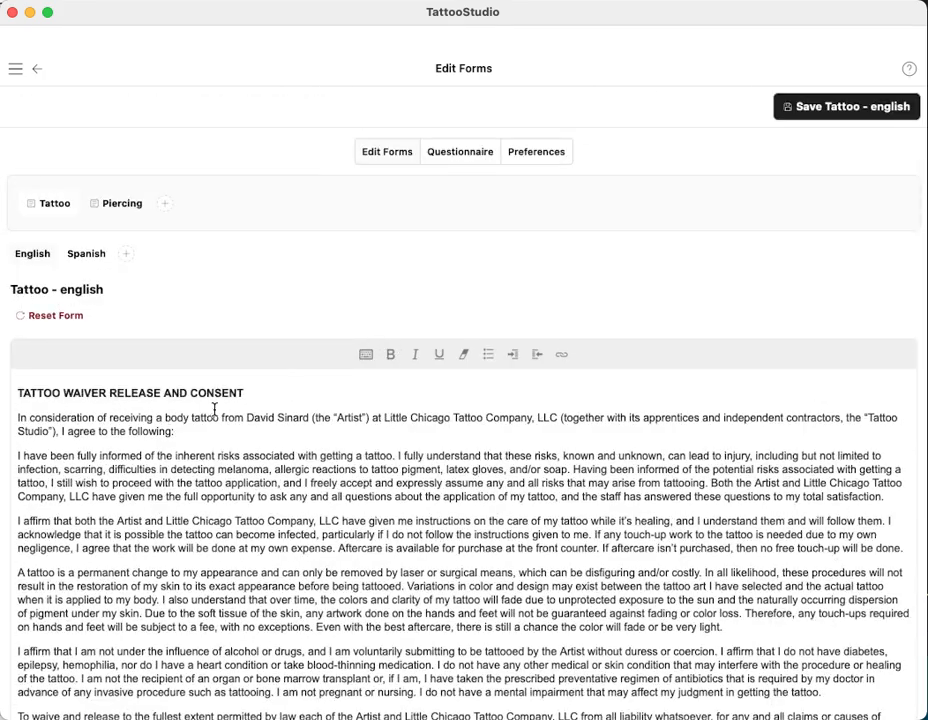
scroll(214, 409, down, 2)
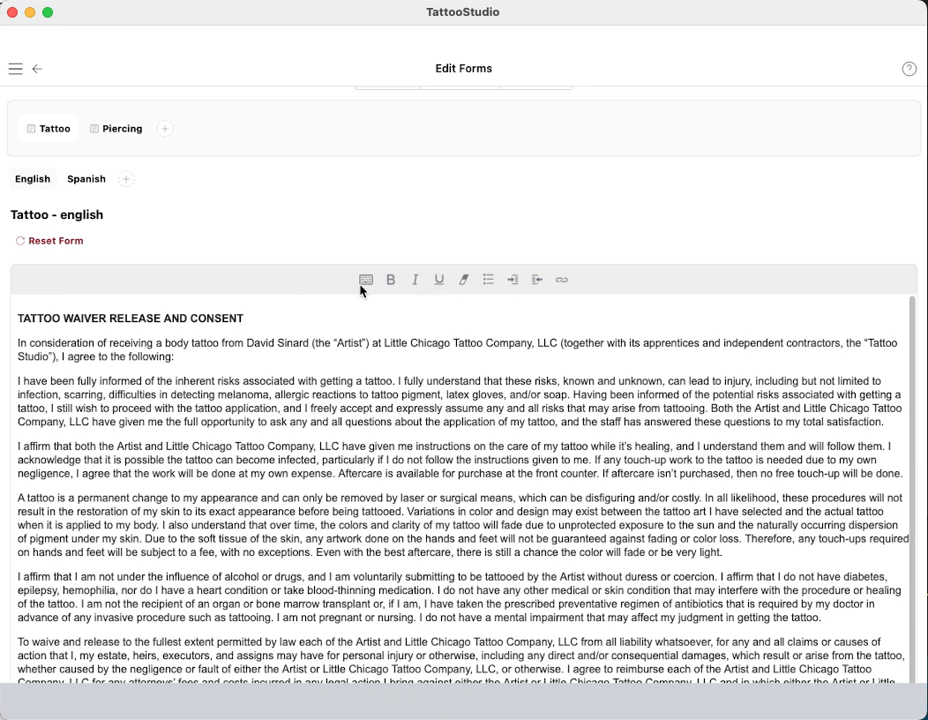
scroll(408, 340, down, 6)
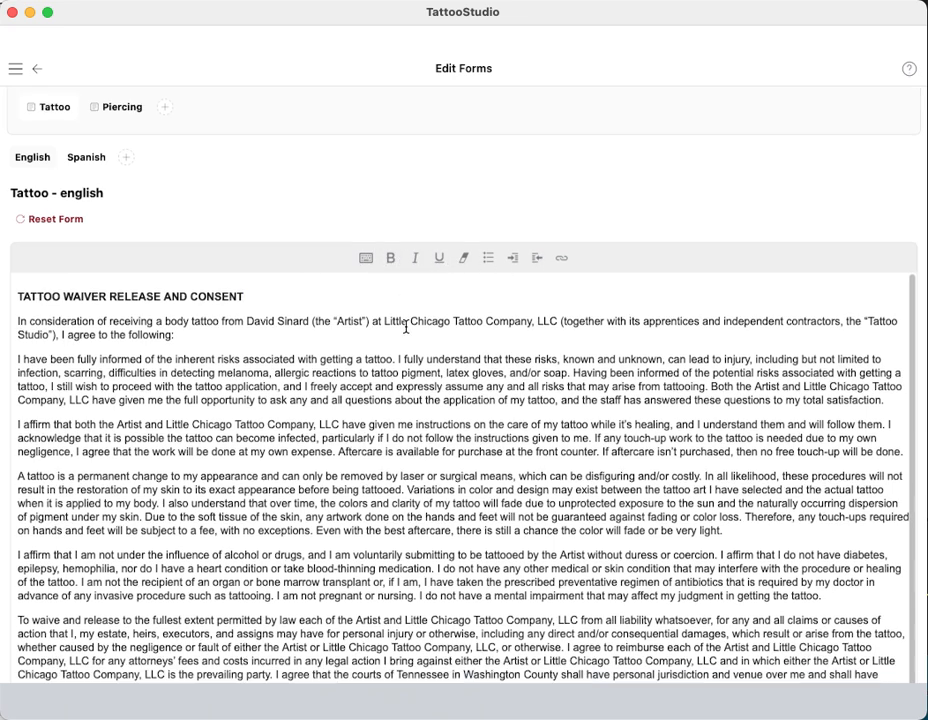
scroll(395, 440, up, 6)
scroll(400, 346, down, 2)
scroll(385, 352, down, 2)
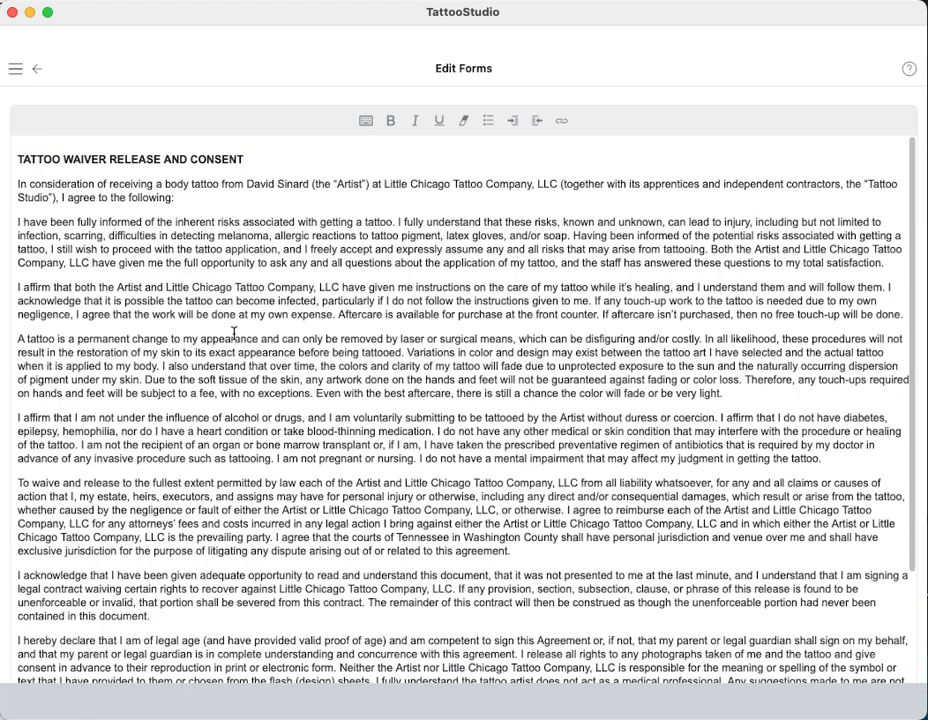
scroll(205, 314, down, 1)
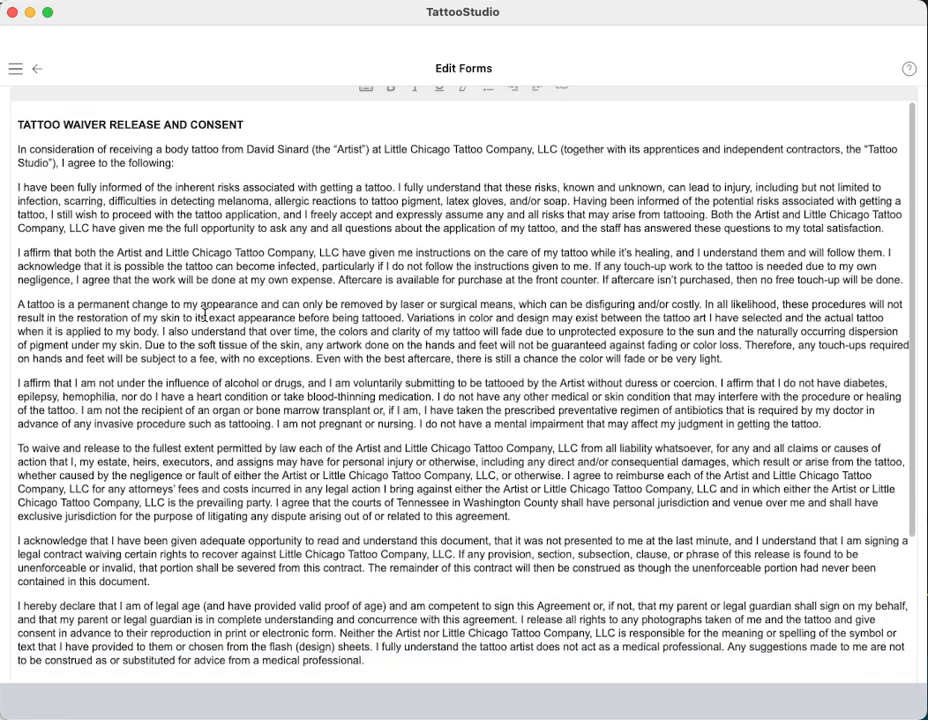
scroll(198, 255, down, 3)
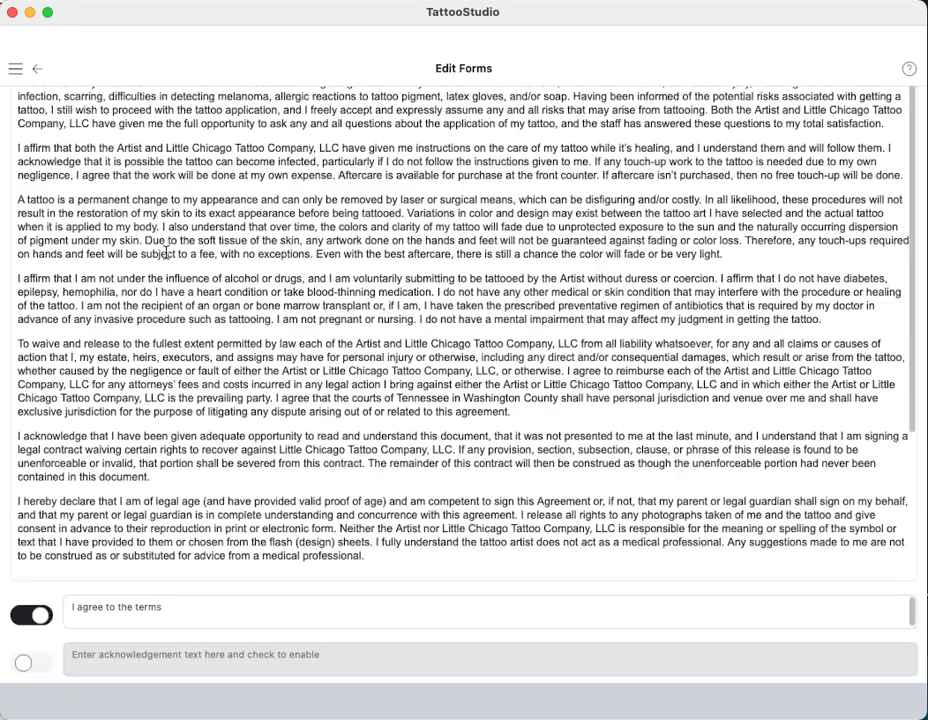
Switch off the 'I agree to the terms' acknowledgement toggle
drag(158, 227, 430, 385)
click(363, 344)
click(34, 615)
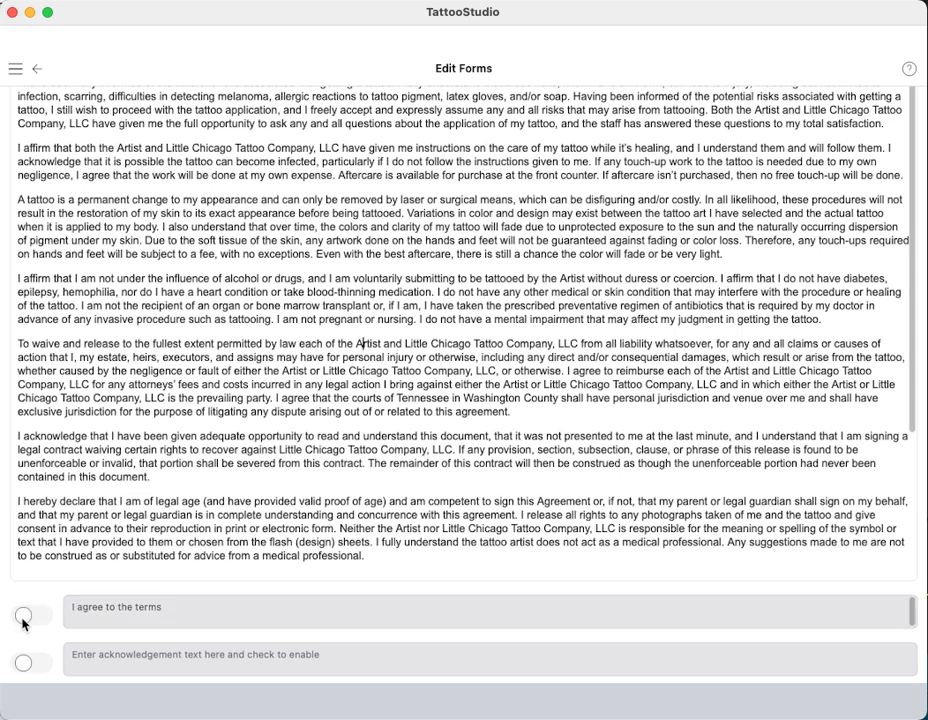
Re-enable the first acknowledgement and reword it to 'I agree that I have read it all.'
click(31, 615)
click(173, 608)
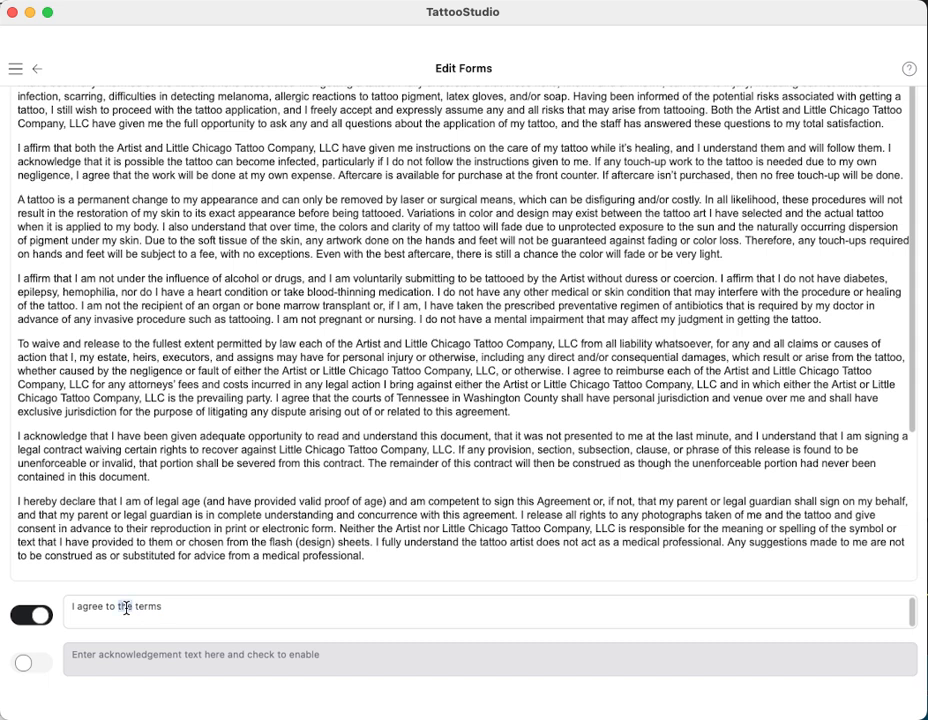
drag(164, 608, 109, 611)
key(BackSpace)
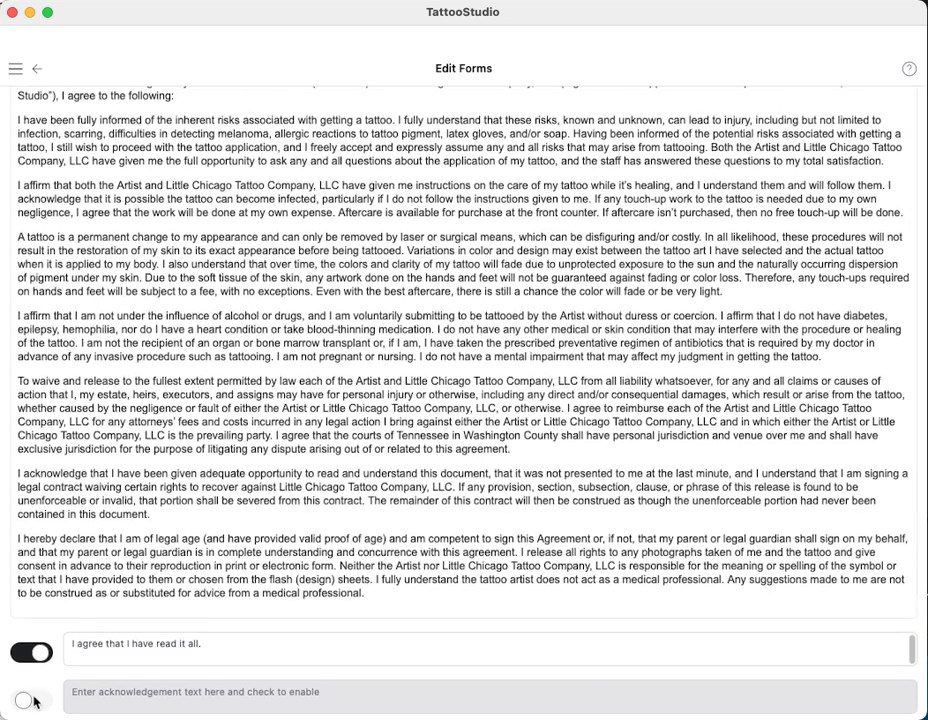
Enable the second acknowledgement with the text 'I agree again.'
click(28, 699)
click(148, 691)
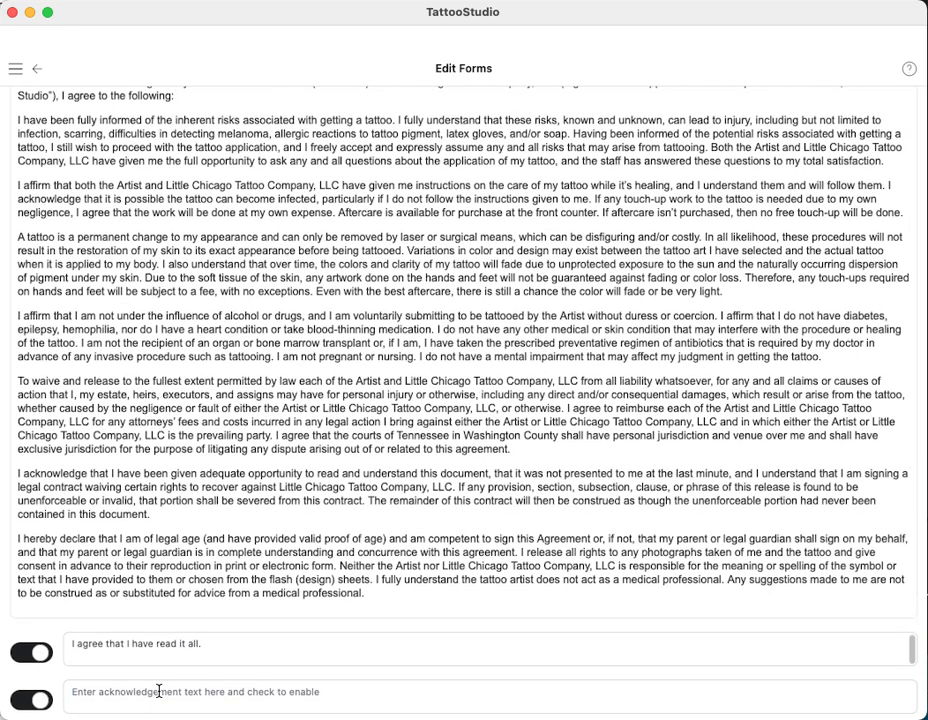
text(I agree again.)
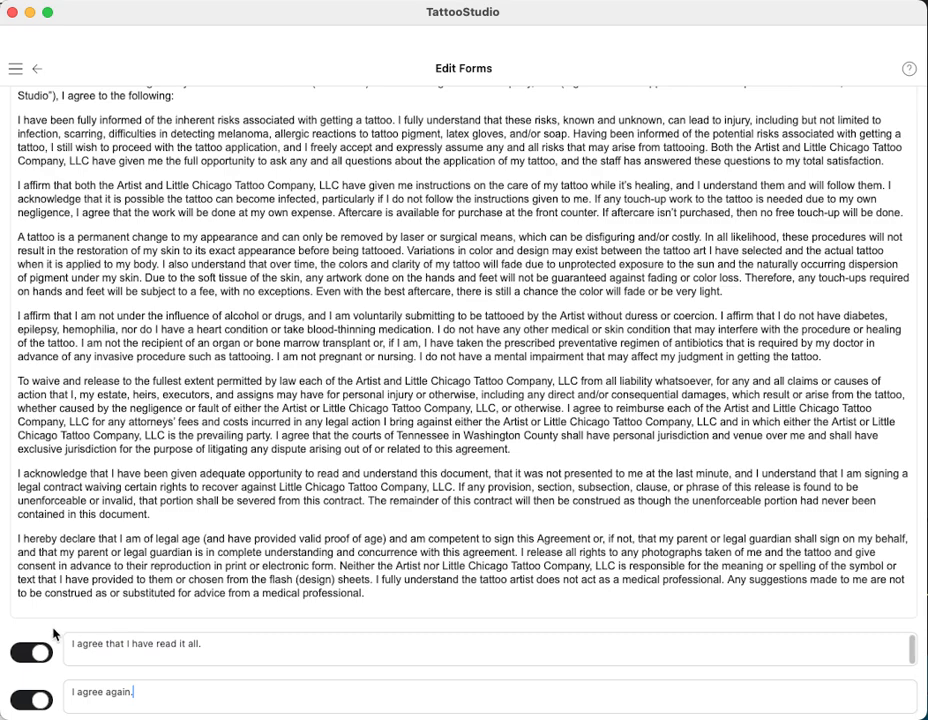
scroll(663, 654, up, 5)
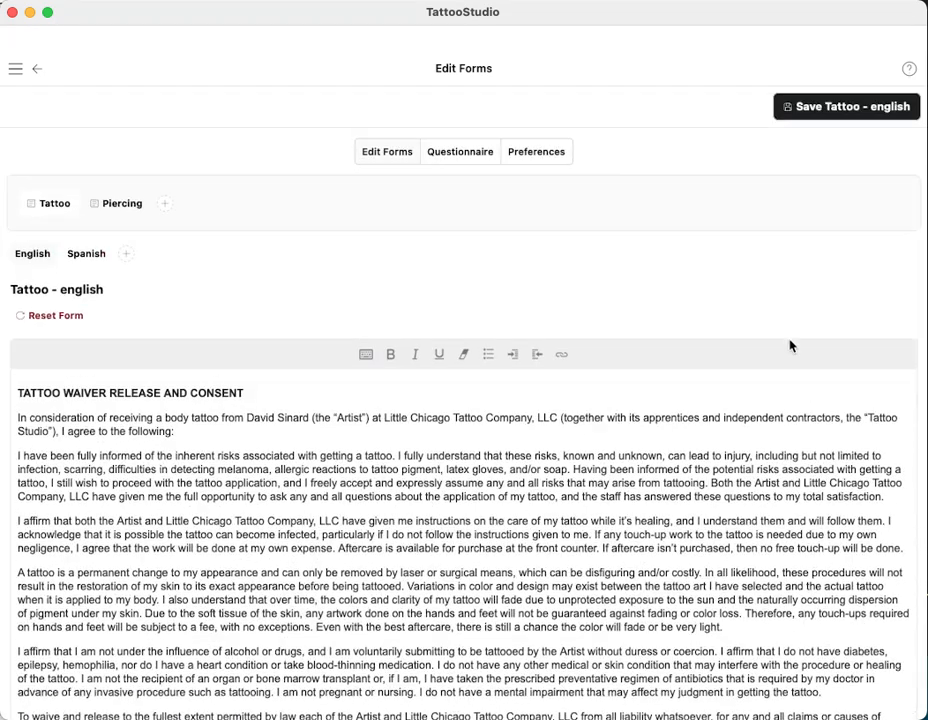
Save the Tattoo - english waiver and review its Spanish version
click(849, 104)
click(79, 256)
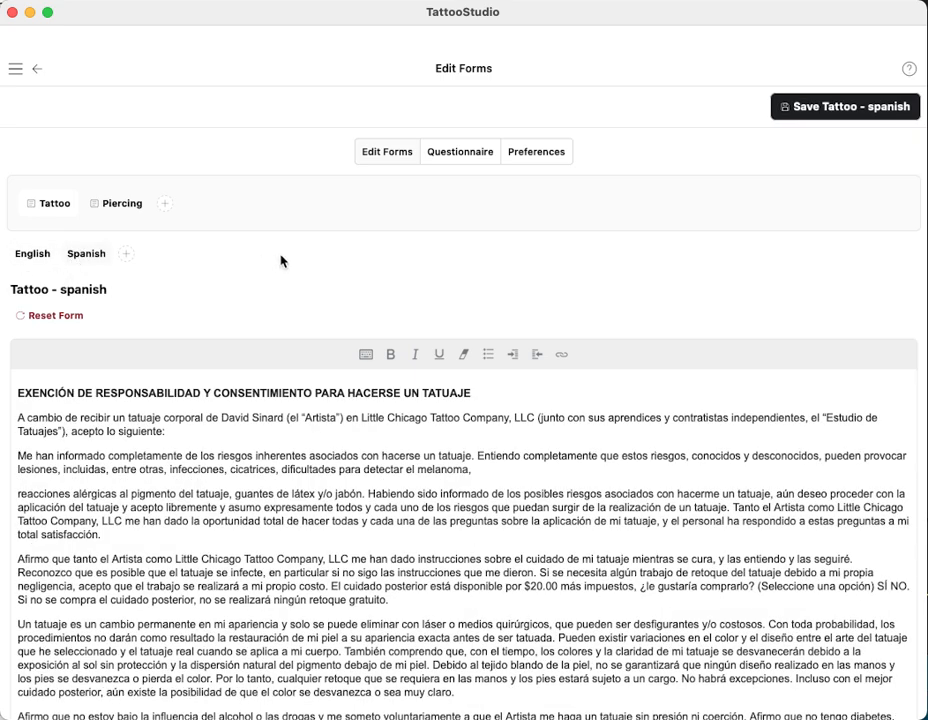
scroll(284, 282, down, 4)
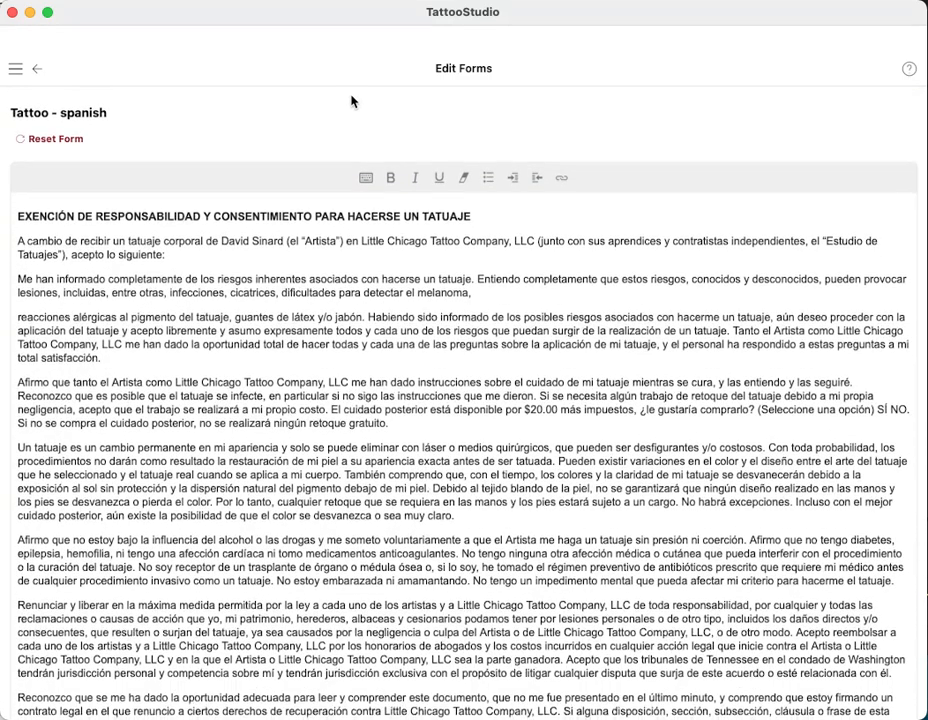
scroll(349, 200, up, 4)
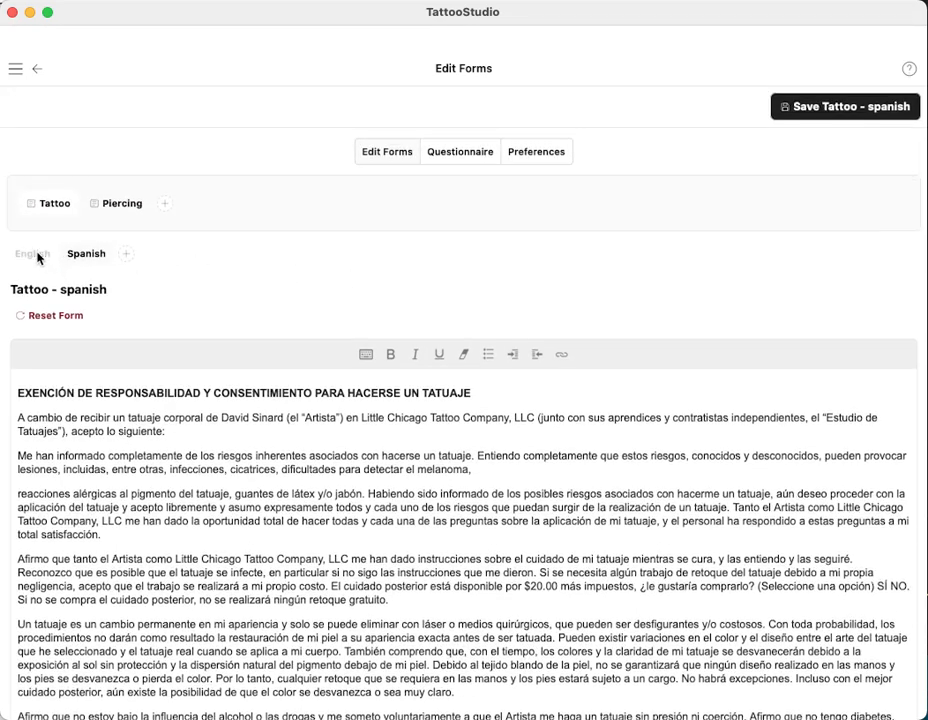
click(38, 256)
Review the English and Spanish Piercing waivers, then open the Health Questionnaire settings
click(120, 206)
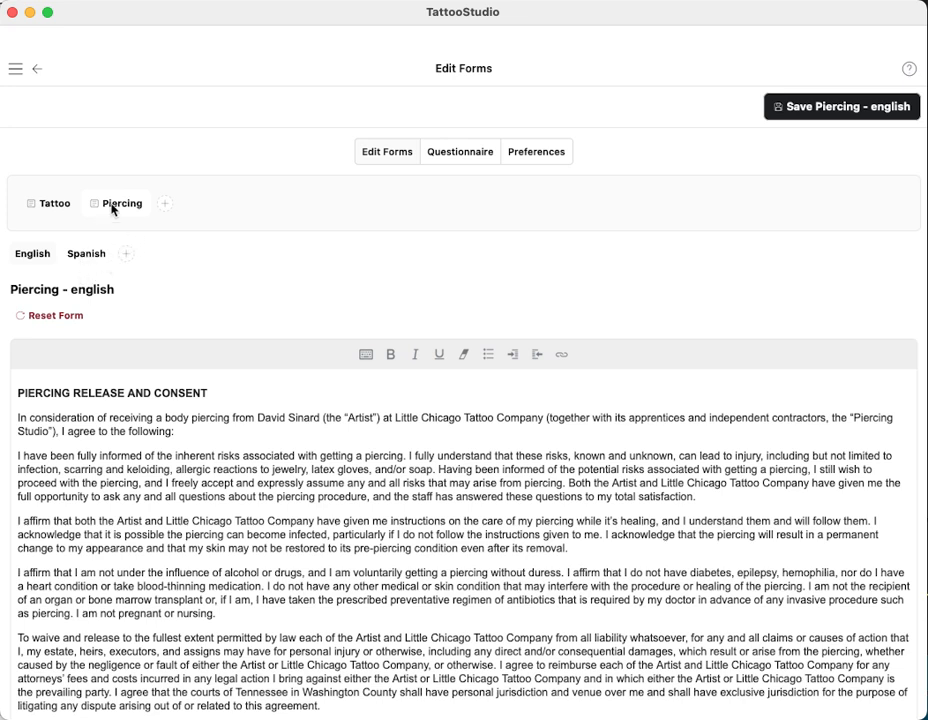
click(87, 256)
scroll(322, 176, down, 2)
scroll(322, 176, up, 2)
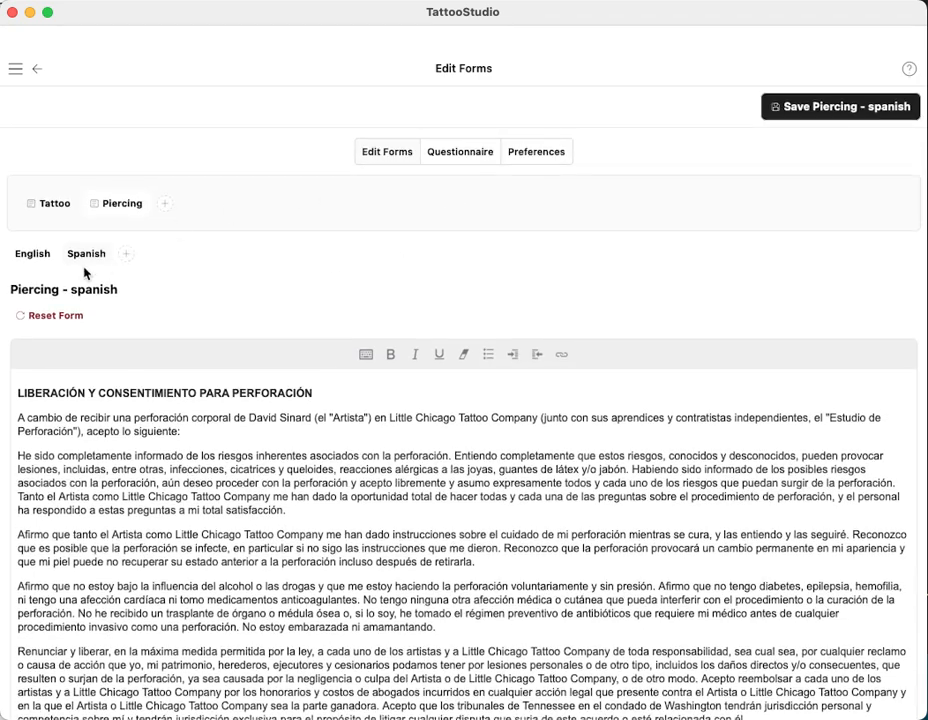
click(53, 208)
click(460, 154)
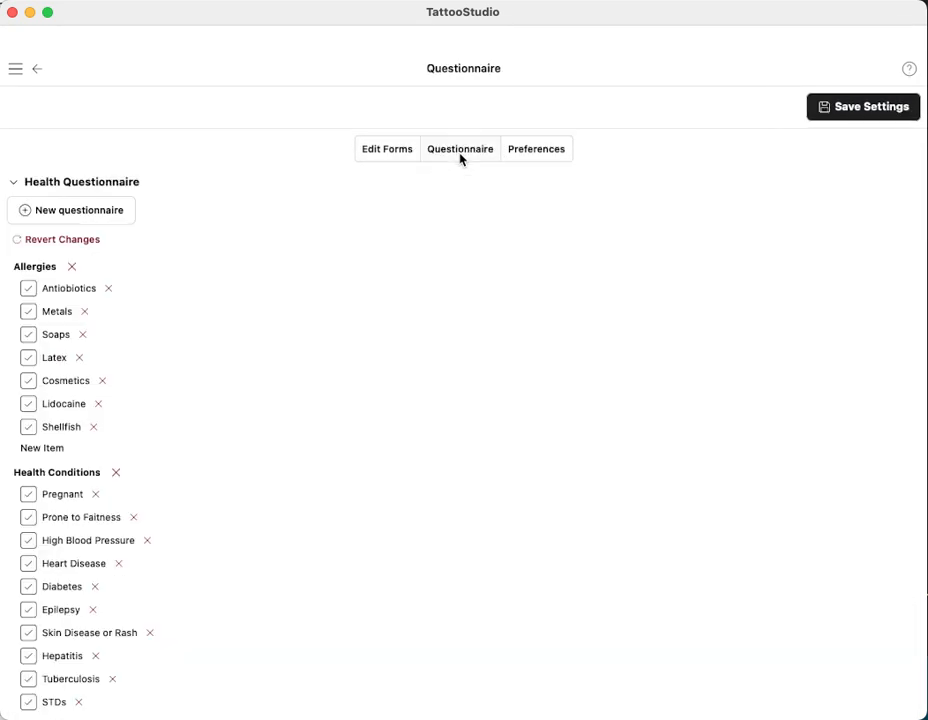
Add a test 'New' allergy item, then delete it again
scroll(392, 345, down, 1)
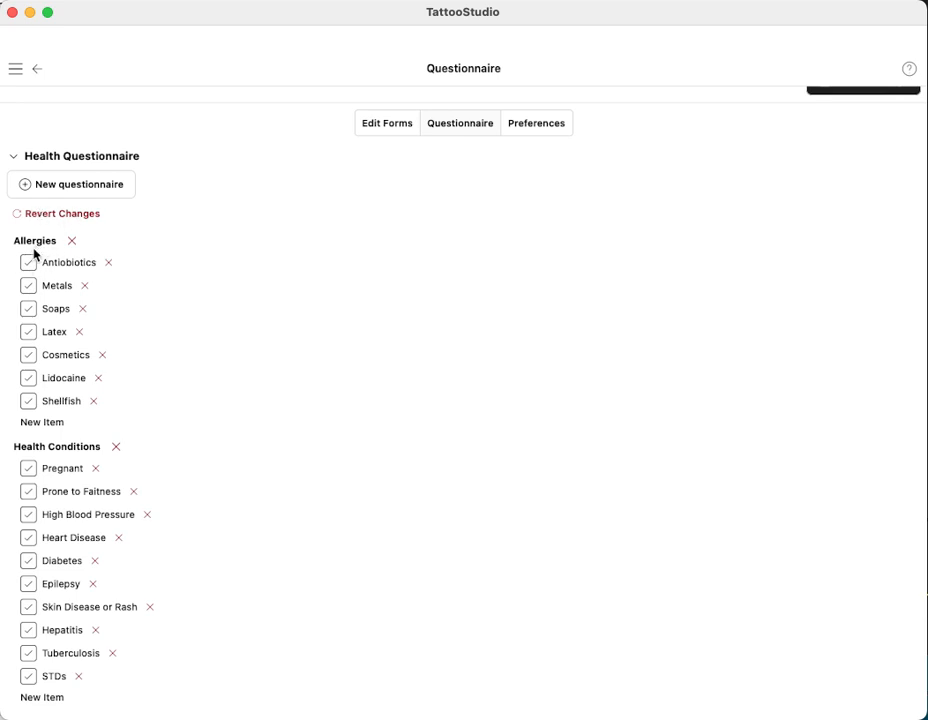
click(40, 423)
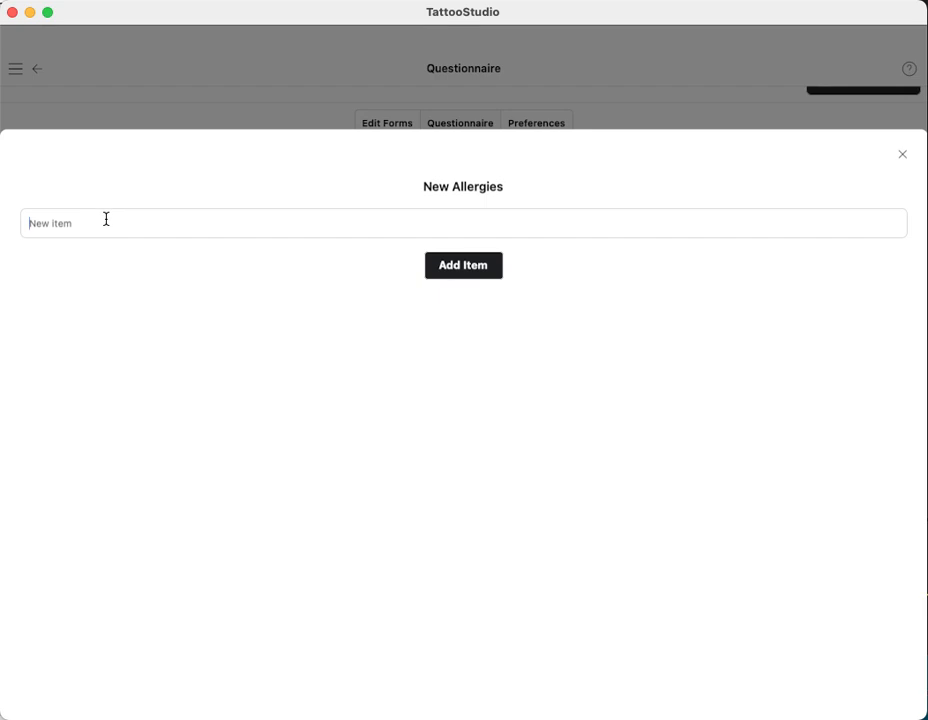
text(New allergy)
click(468, 266)
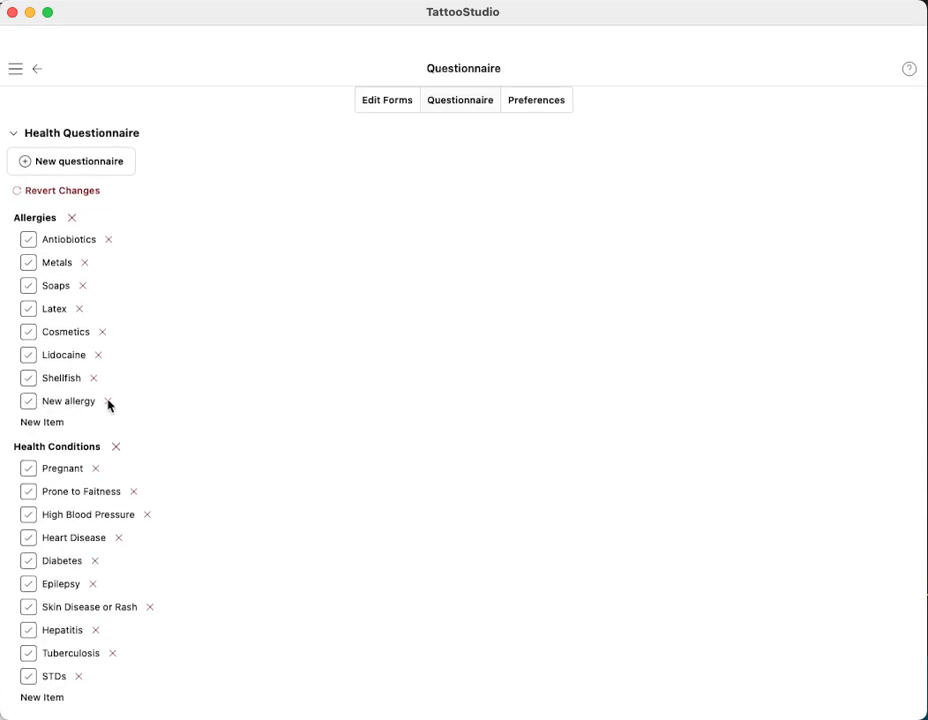
click(108, 402)
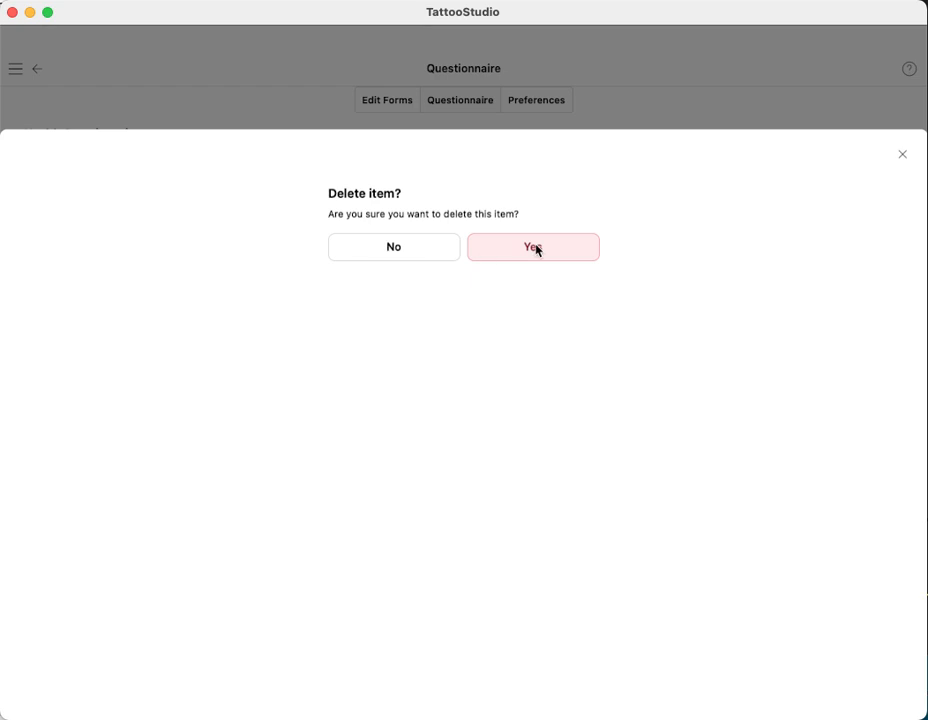
click(533, 247)
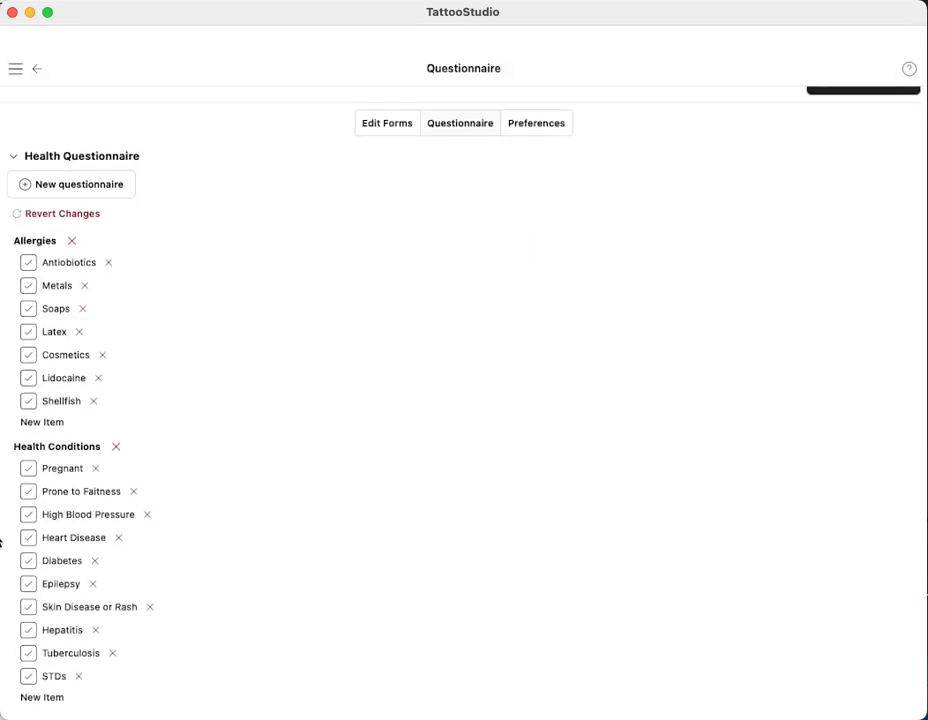
Add Hemophellia to Health Conditions and save the questionnaire settings
click(42, 698)
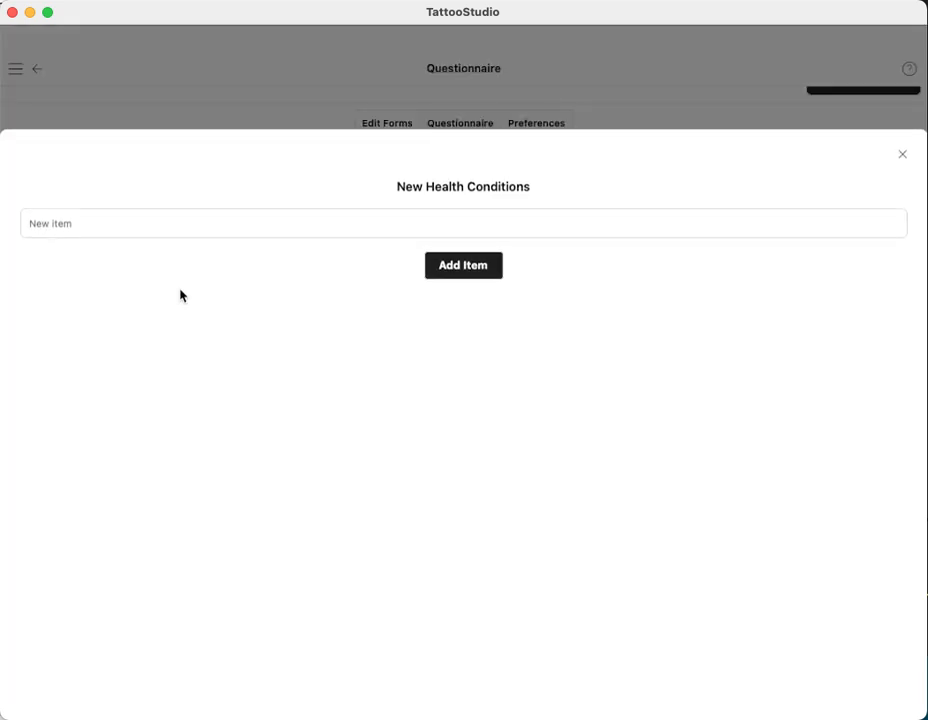
click(121, 226)
text(H)
click(462, 269)
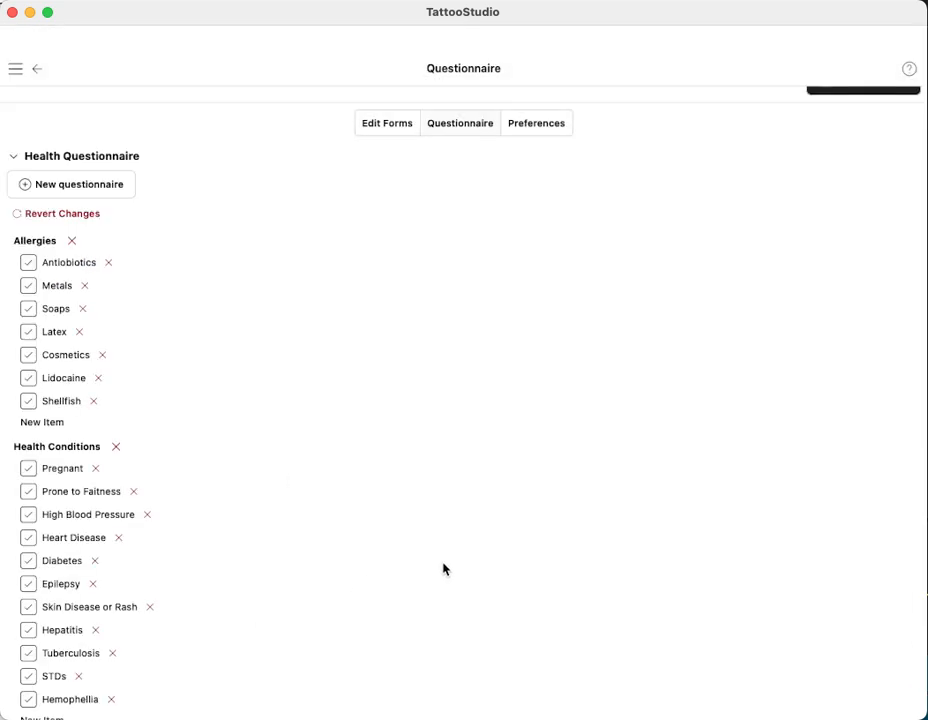
scroll(472, 381, down, 1)
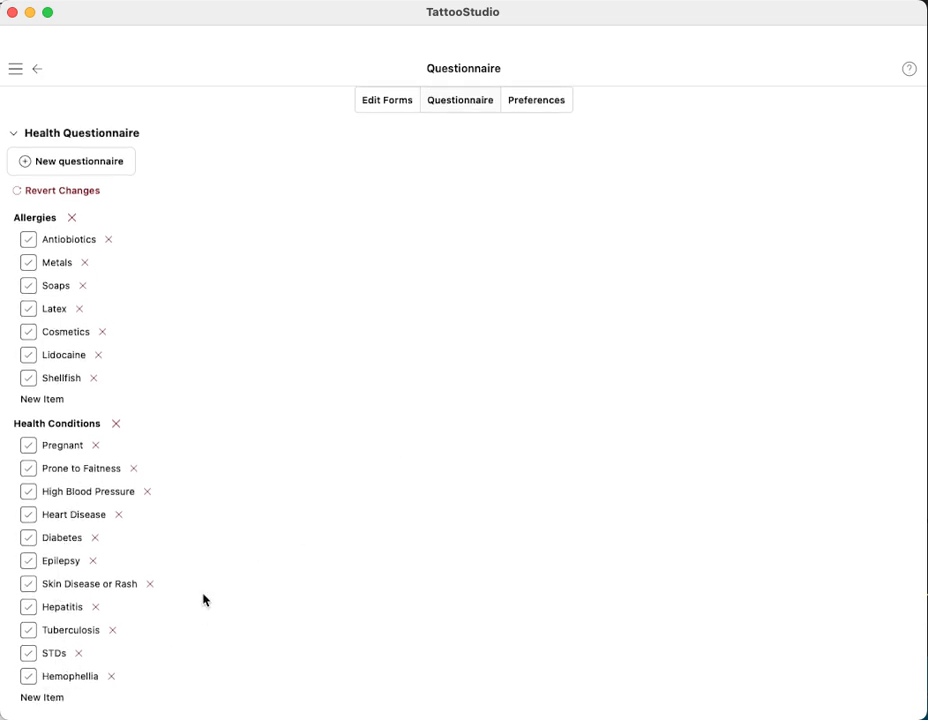
click(889, 107)
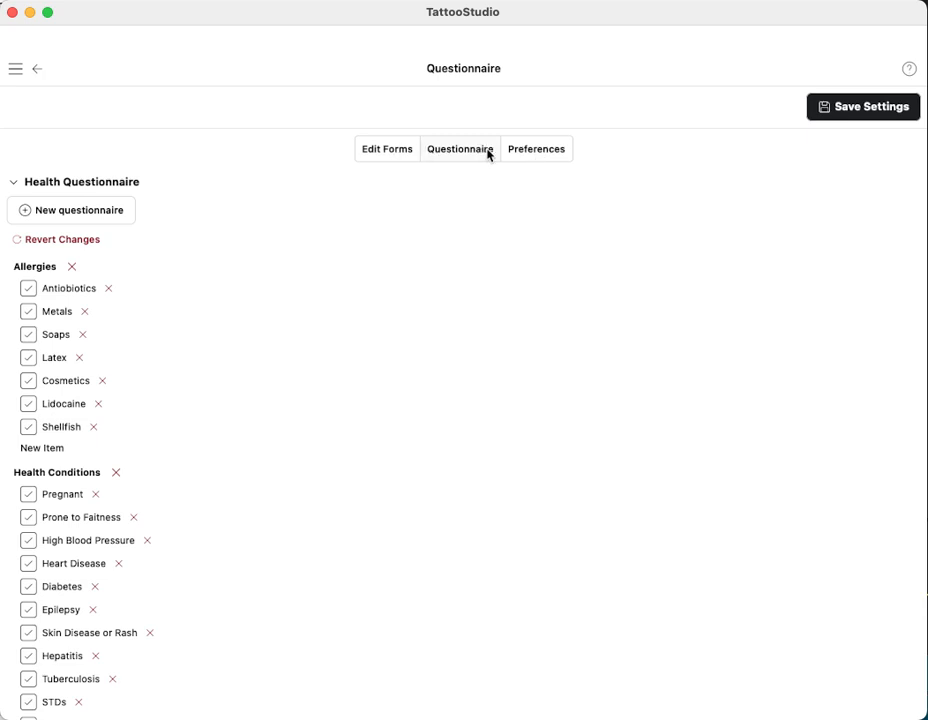
click(540, 152)
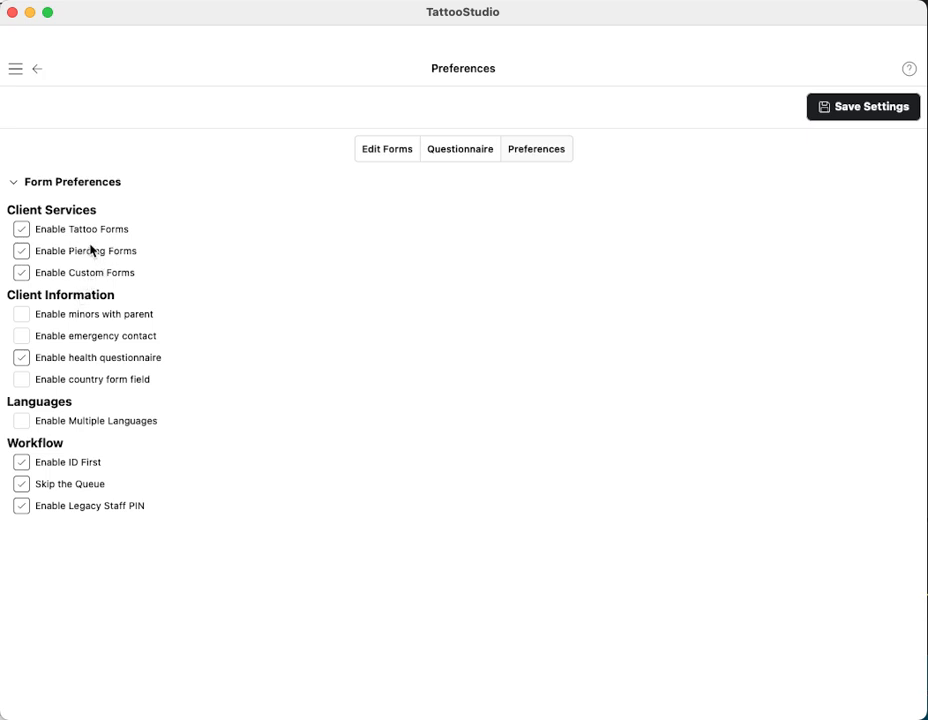
Enable Tattoo forms, disable Piercing forms, save the preferences, and return to the Home screen
click(20, 231)
click(21, 252)
click(849, 107)
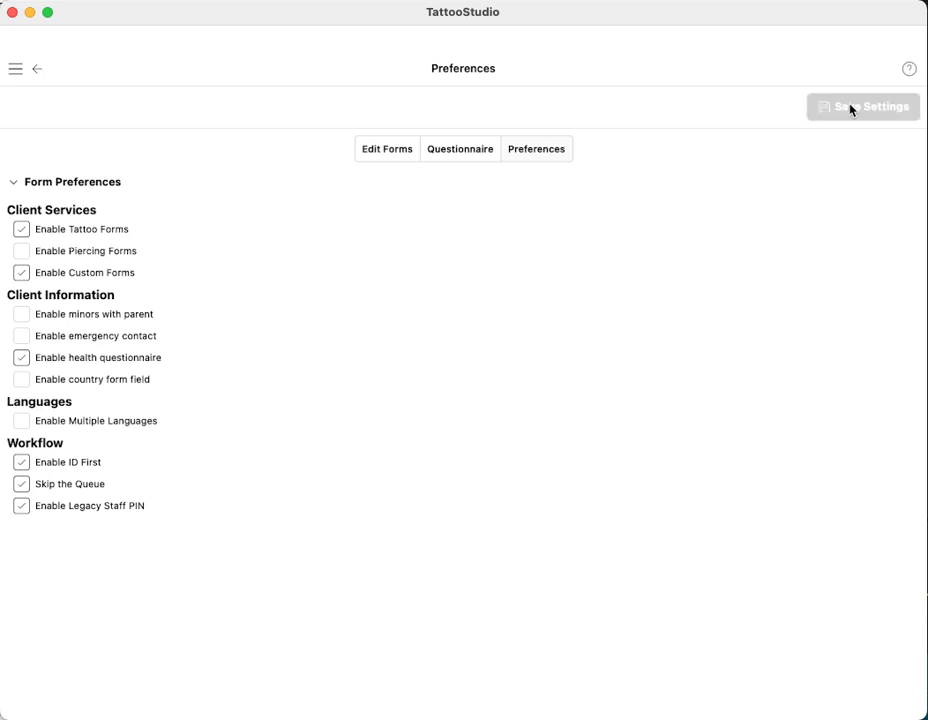
click(15, 69)
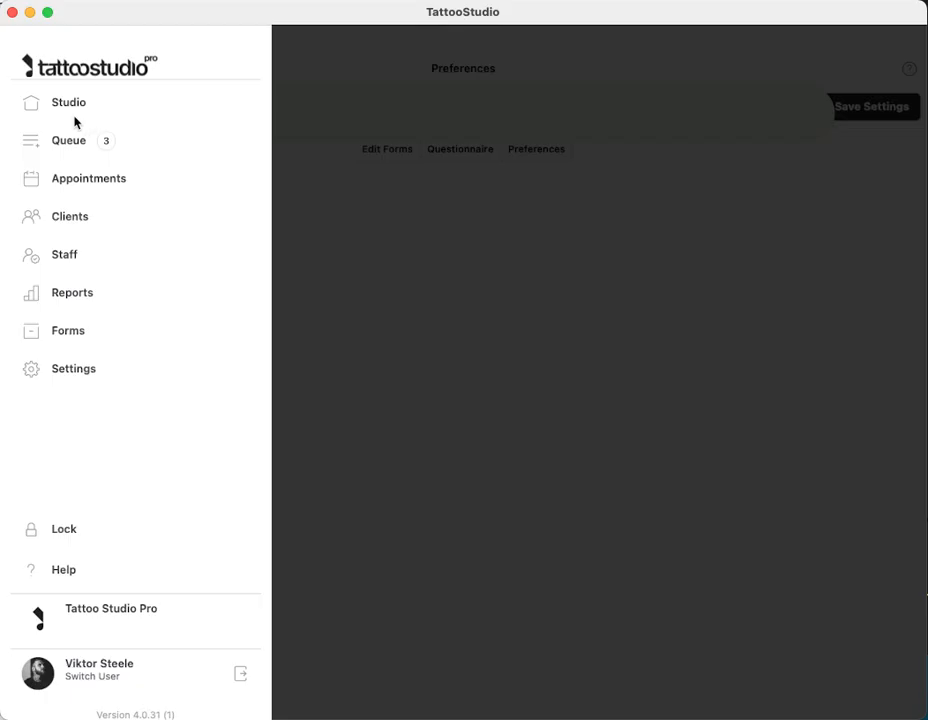
click(74, 104)
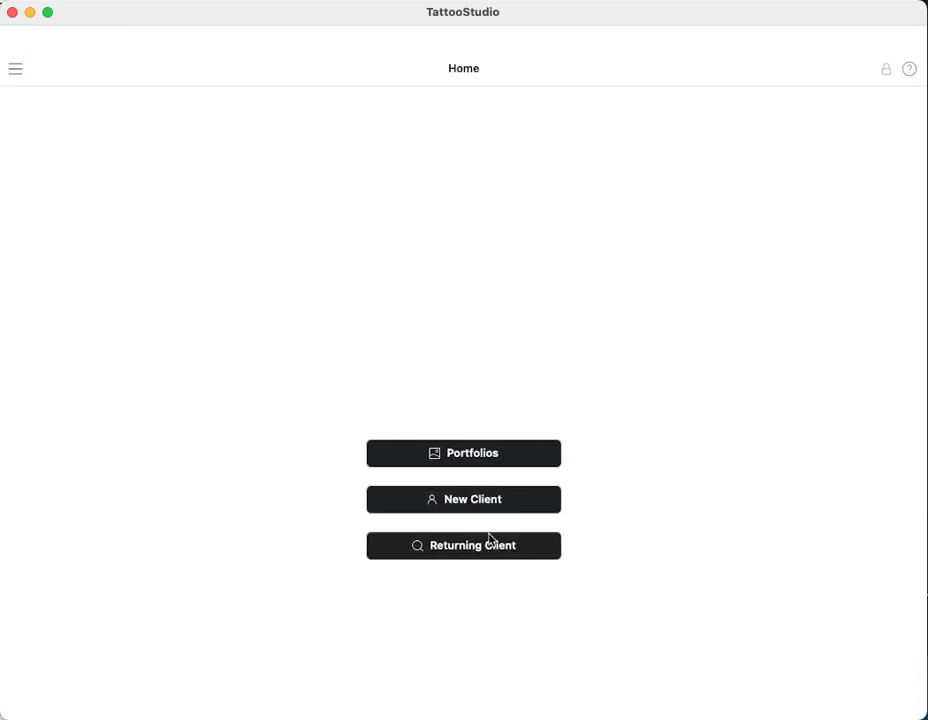
Discard a started Tattoo new-client form, then enter the PIN at the studio lock prompt
click(462, 502)
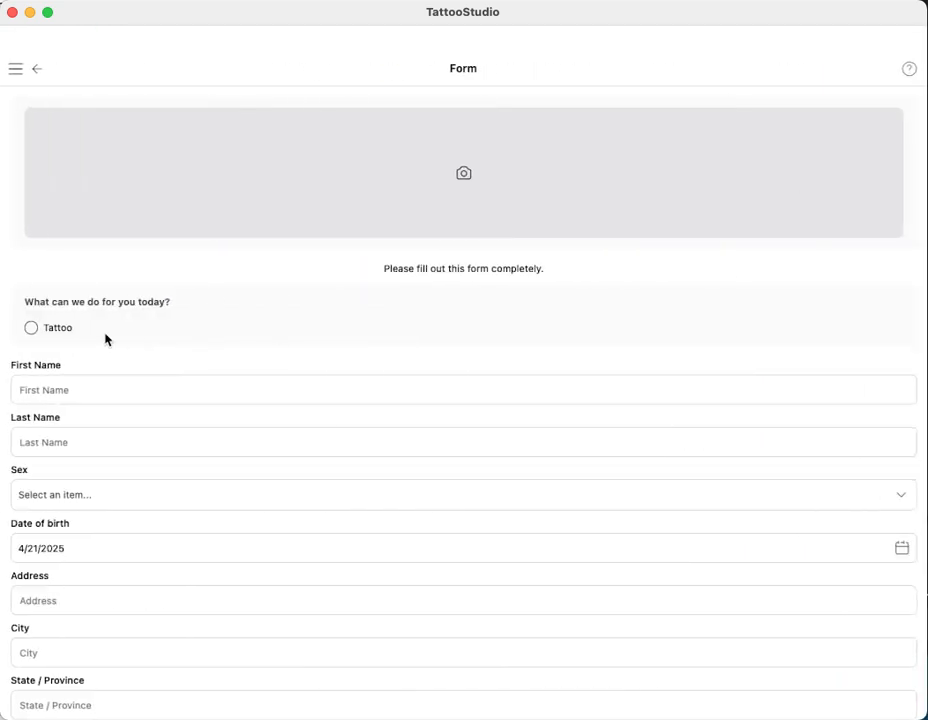
click(37, 333)
click(40, 68)
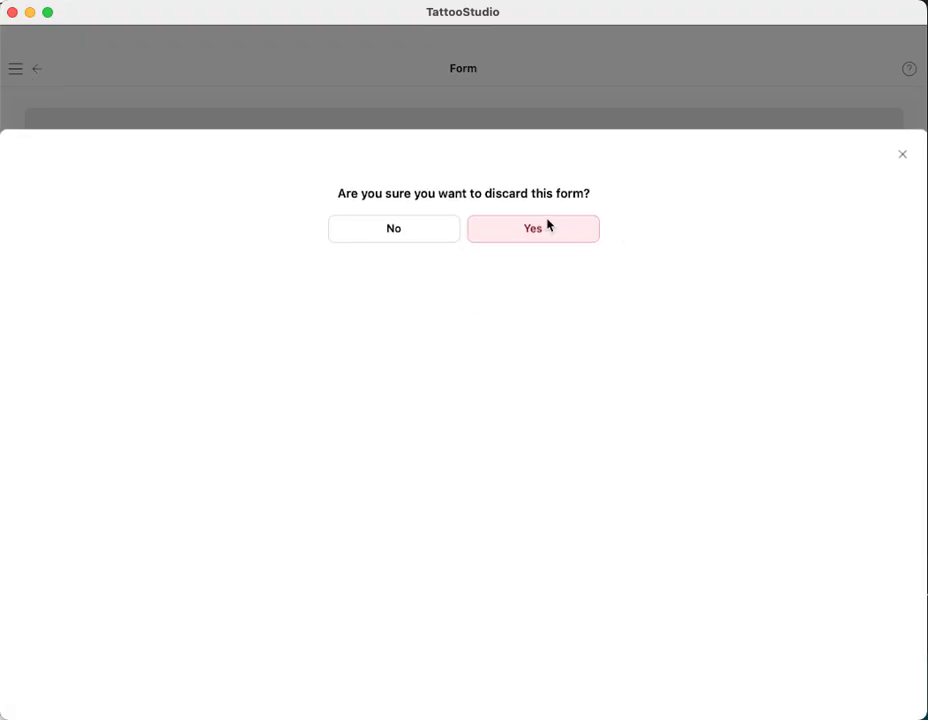
click(548, 226)
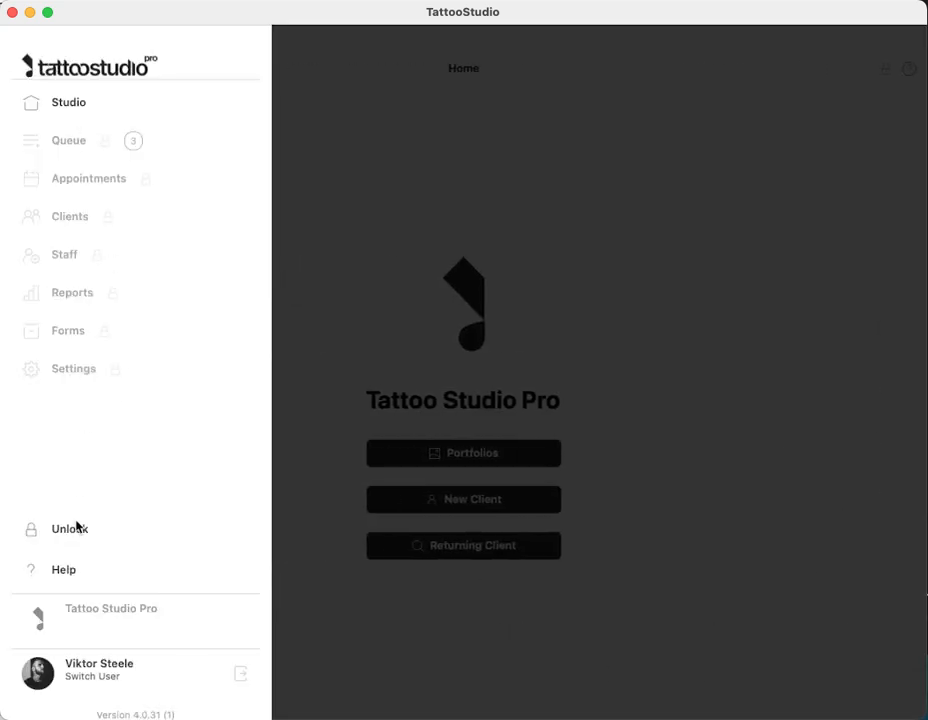
click(74, 522)
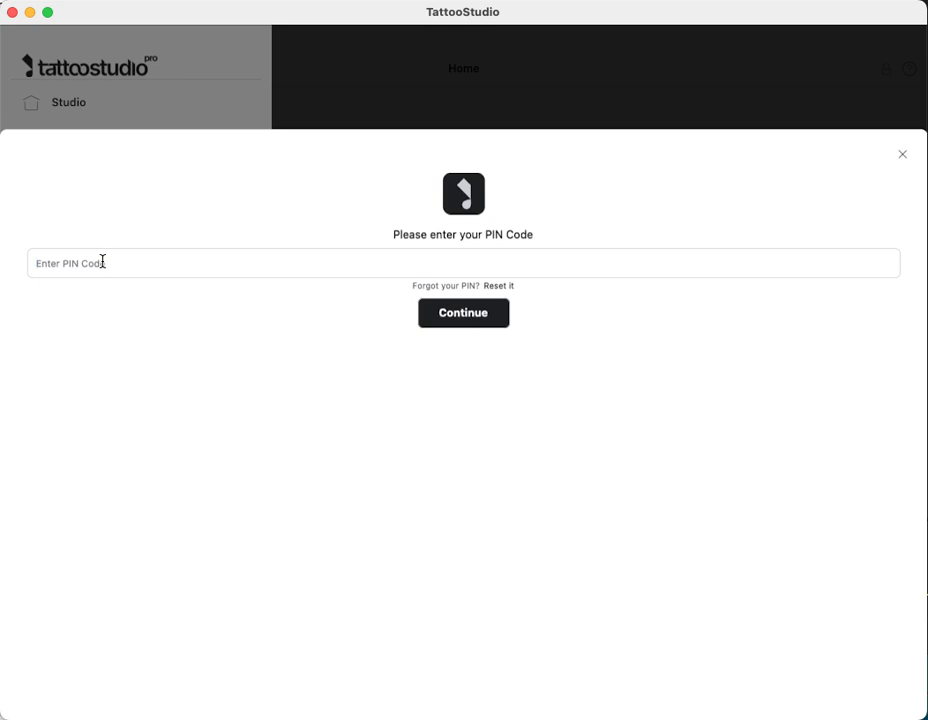
text(123456)
Unlock the studio, open the Form Editor preferences, and leave Enable Custom Forms switched on
click(463, 312)
click(62, 366)
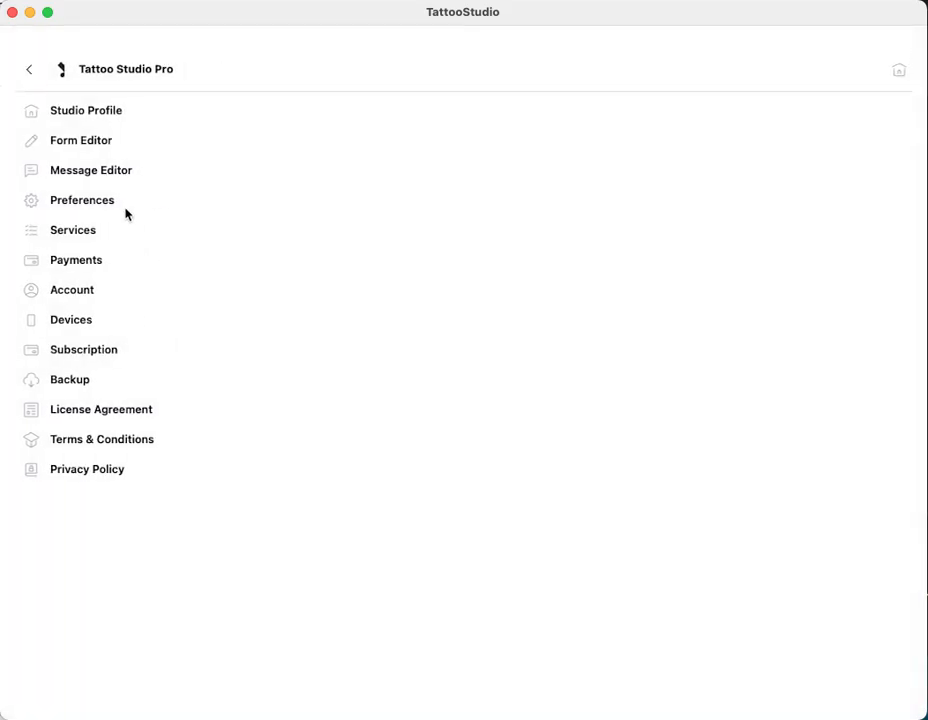
click(84, 144)
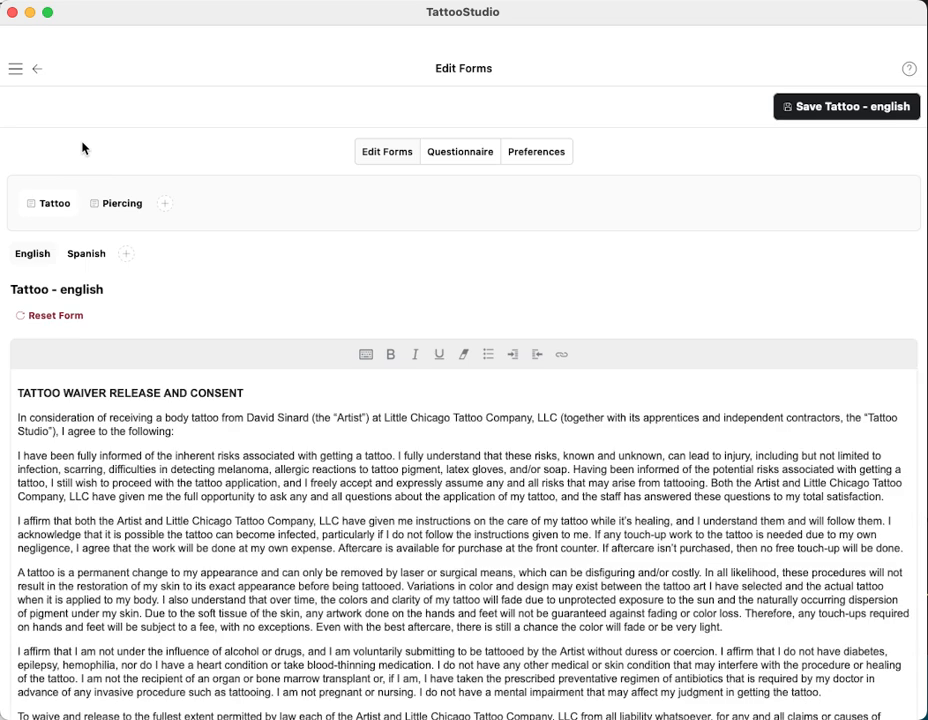
click(539, 155)
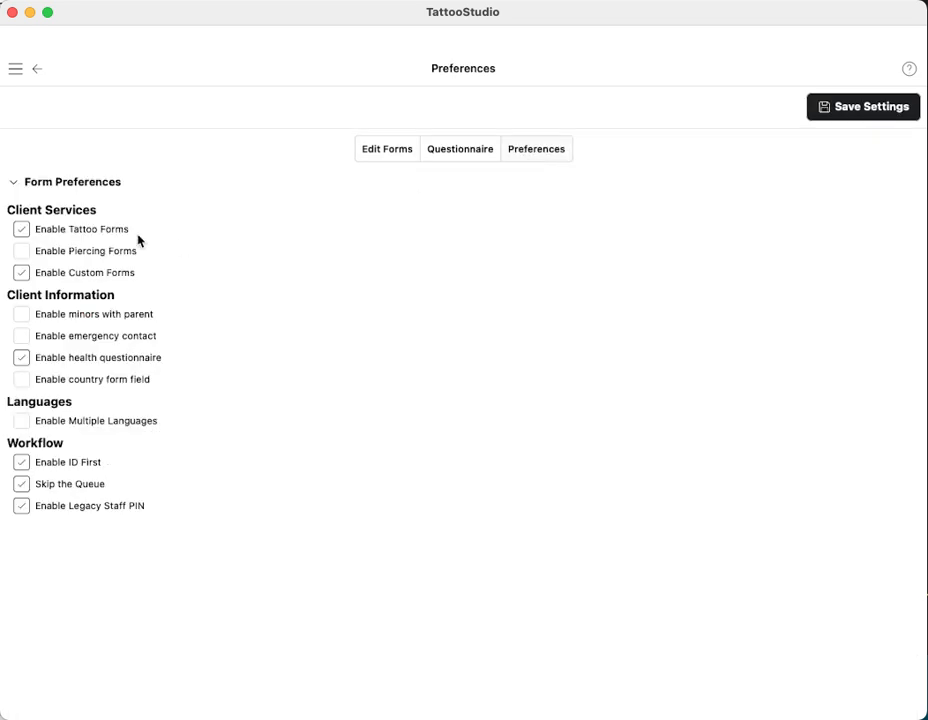
click(22, 272)
click(22, 272)
click(21, 275)
Return to Edit Forms and view the Tattoo and Piercing forms
click(387, 153)
scroll(180, 240, down, 2)
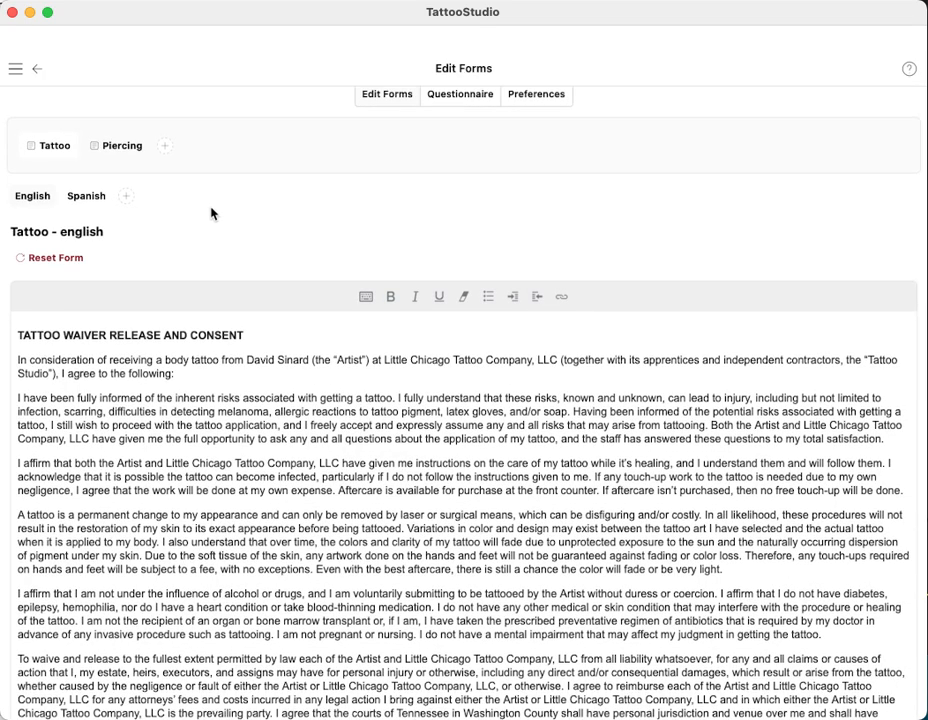
scroll(205, 208, up, 2)
click(43, 204)
click(114, 205)
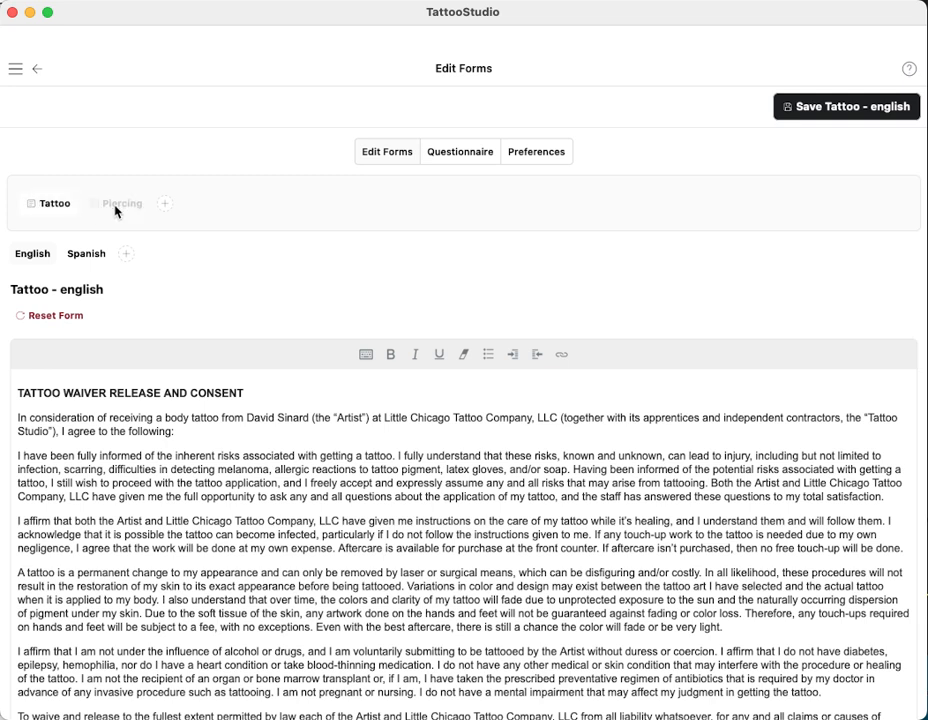
Create a new form named 'Laser Removal', enter its English text, and save it
click(166, 205)
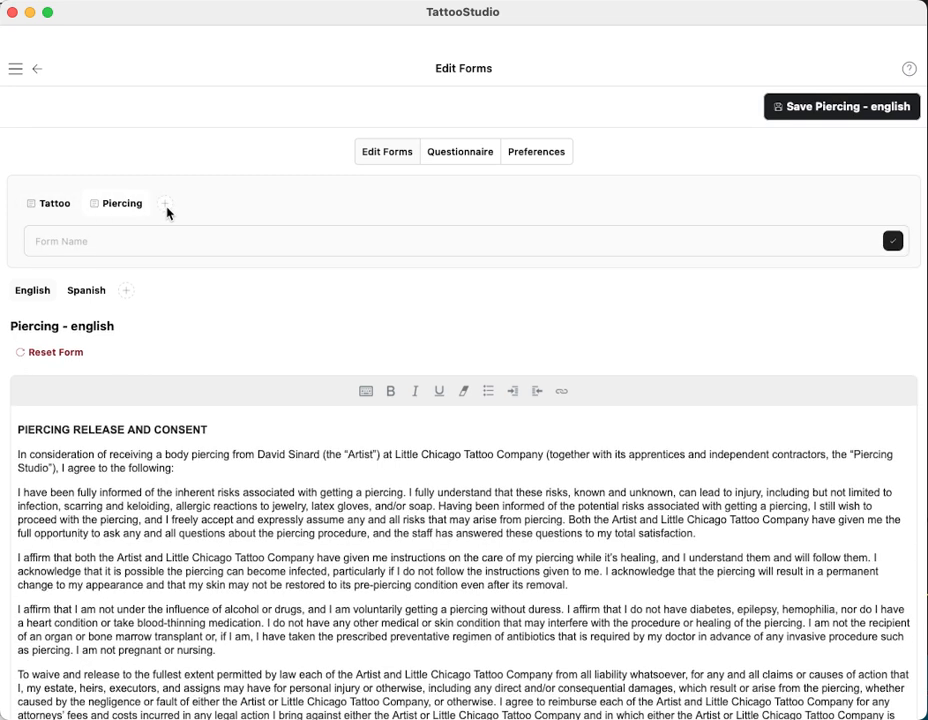
click(121, 245)
text(Laser Removal)
click(891, 241)
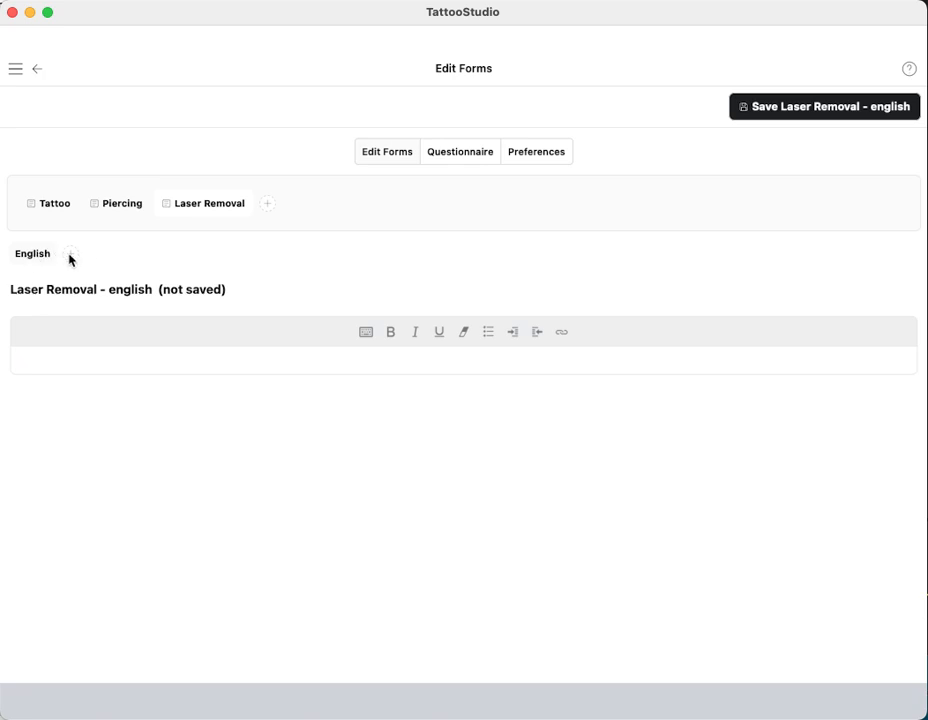
text(Enter or paste your form here.)
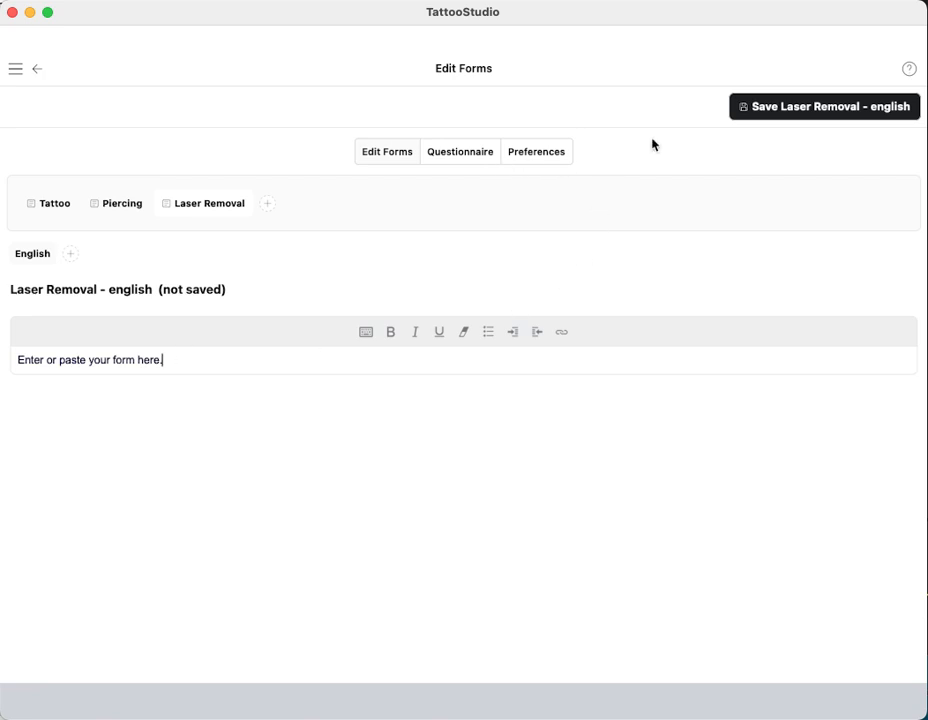
click(830, 104)
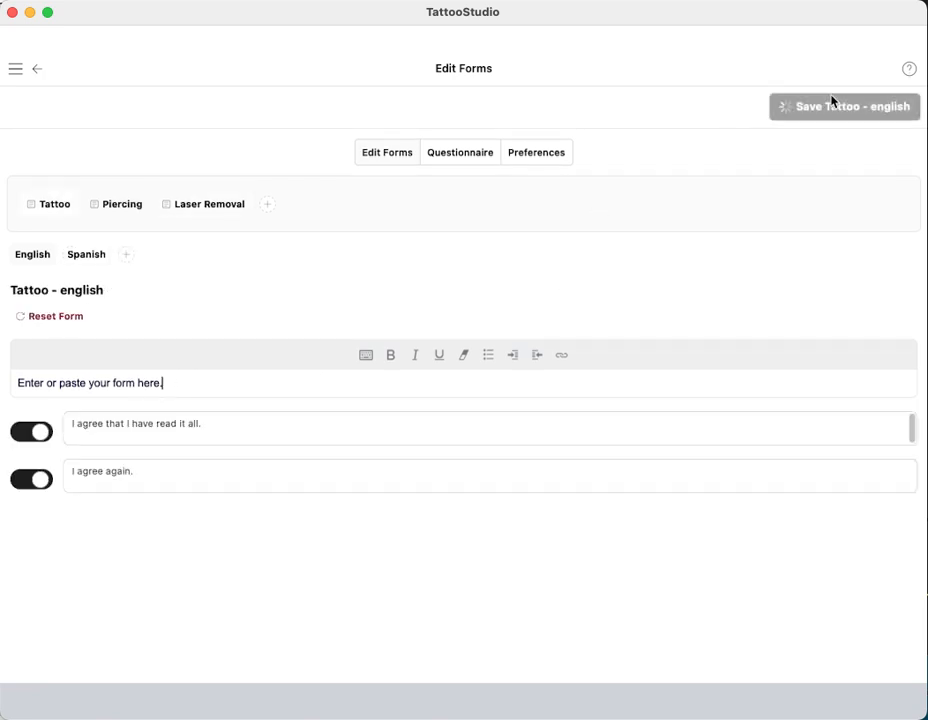
Check the Laser Removal, Piercing and Tattoo form tabs
click(188, 206)
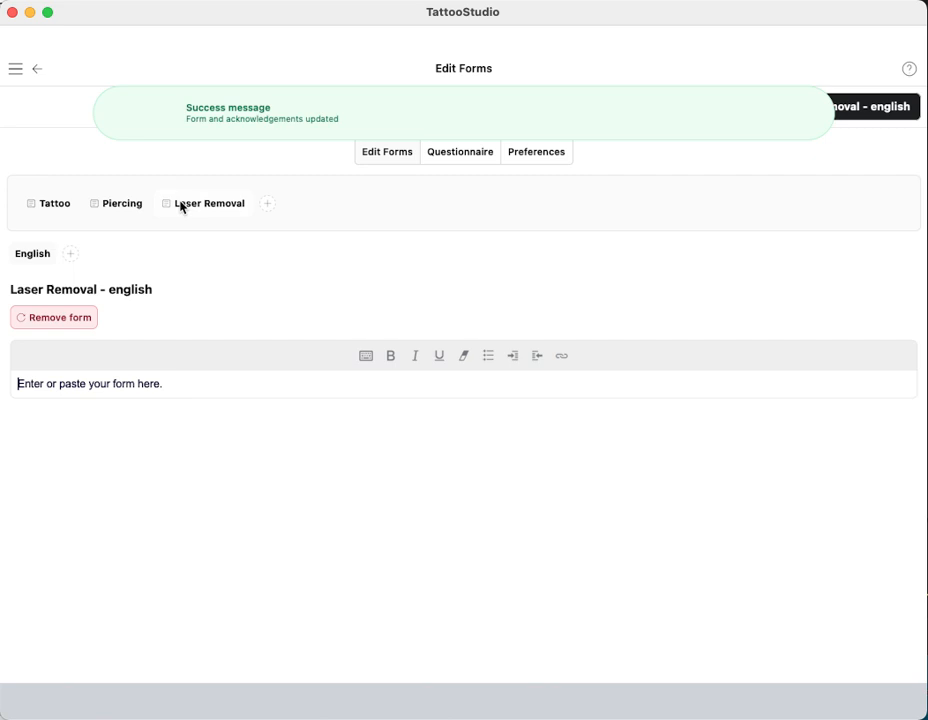
click(125, 204)
click(203, 205)
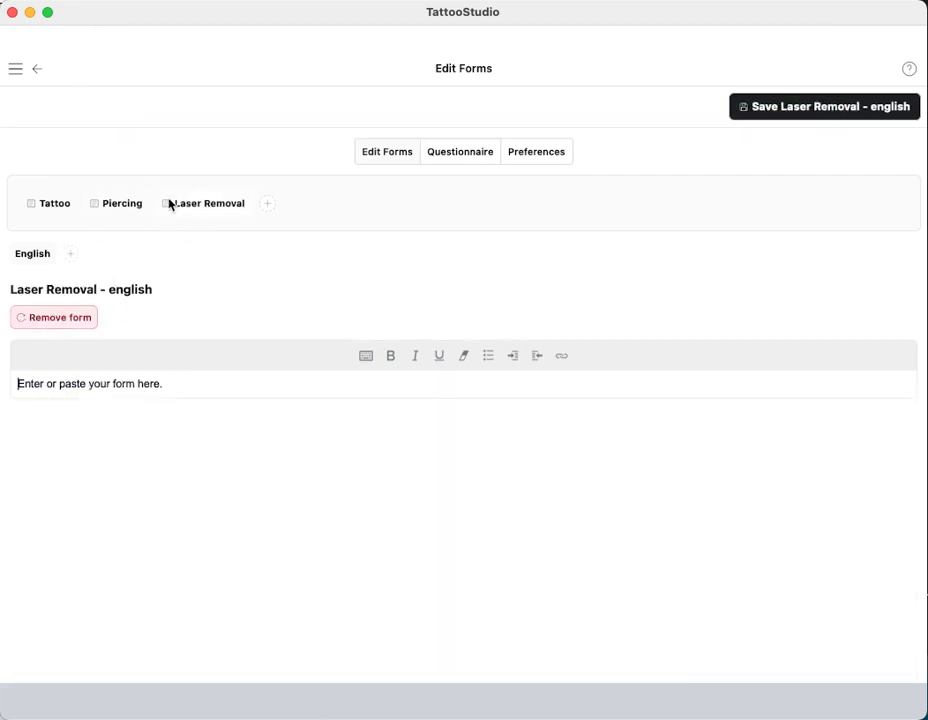
click(101, 205)
click(31, 208)
click(224, 204)
Toggle Enable Custom Forms off and back on in Preferences, then go to Settings
click(522, 152)
click(27, 272)
click(24, 273)
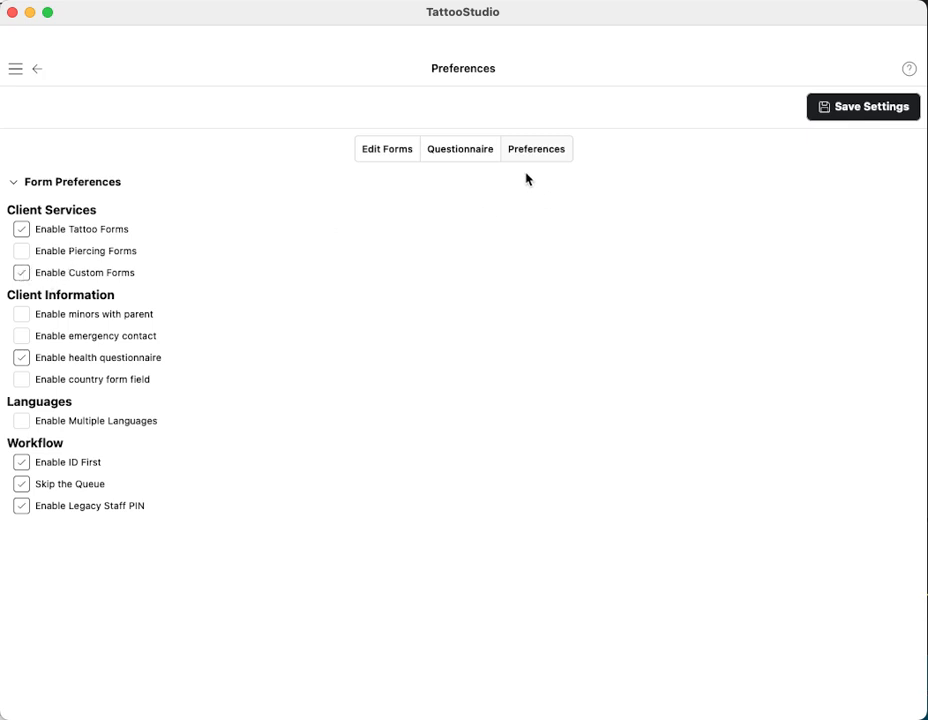
click(37, 70)
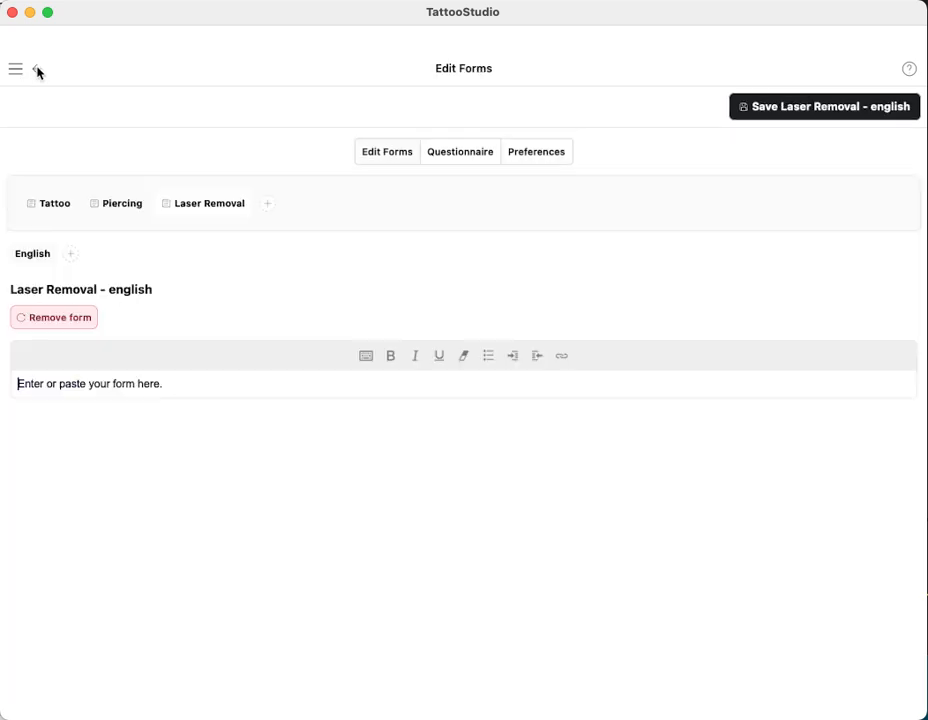
click(18, 68)
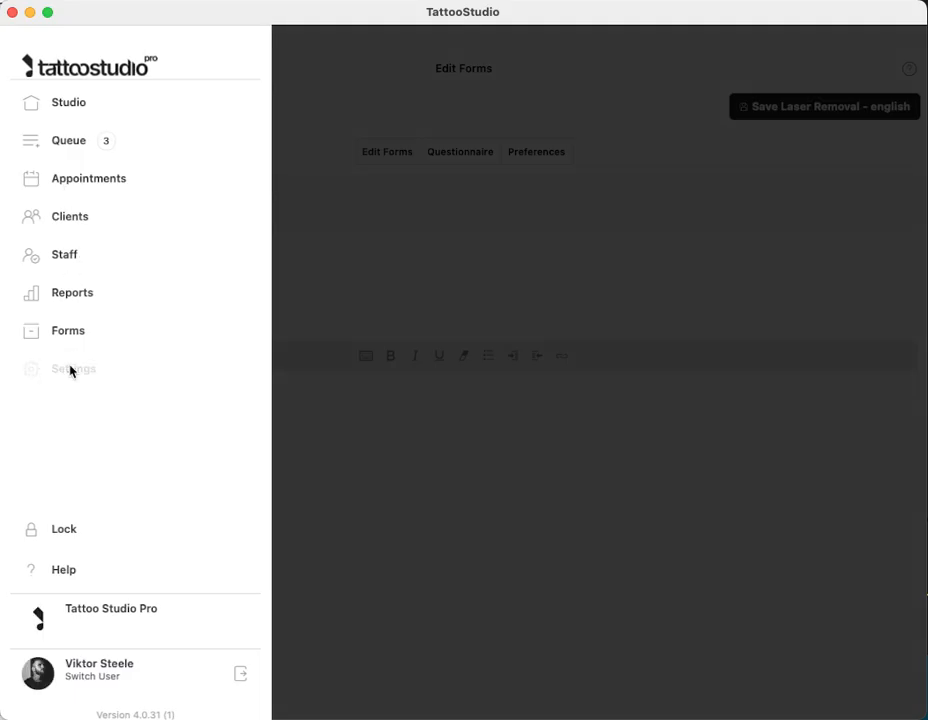
click(70, 370)
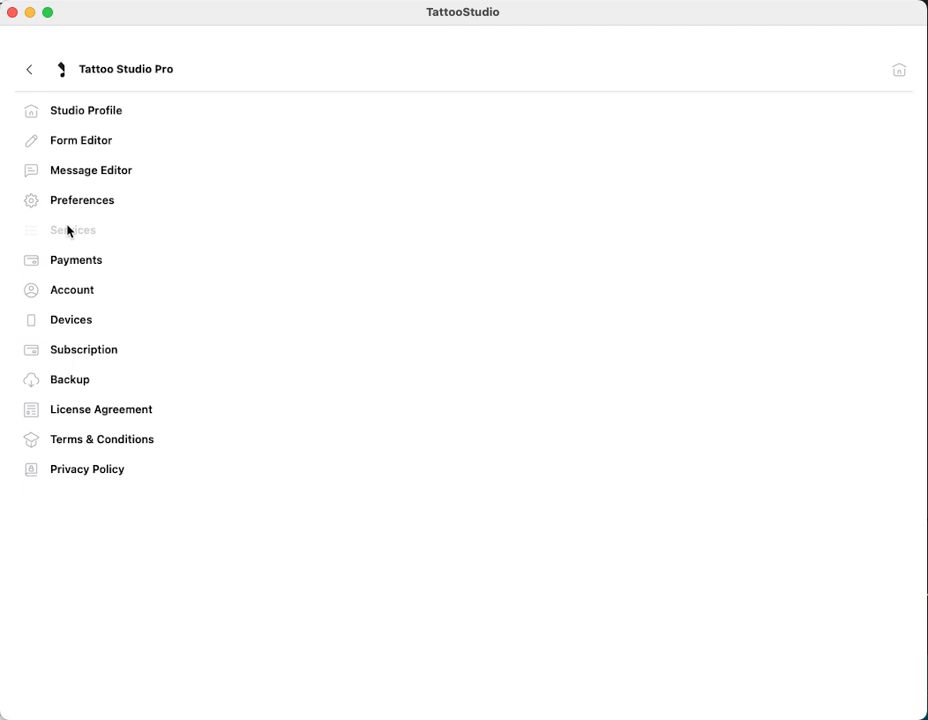
Start a new service named Removal that uses the Laser Removal form
click(68, 230)
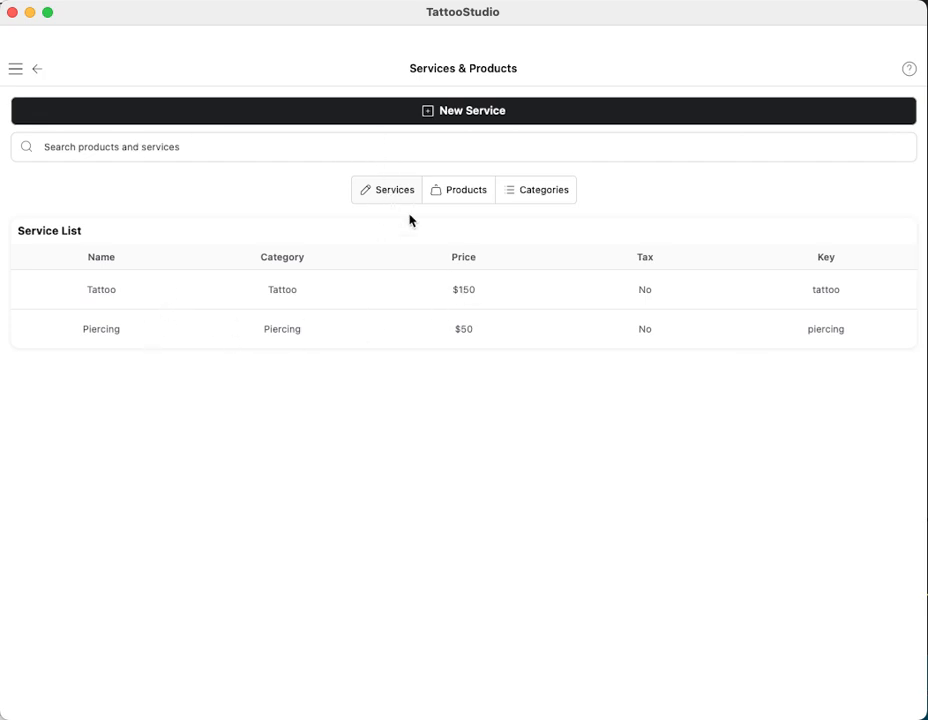
click(390, 117)
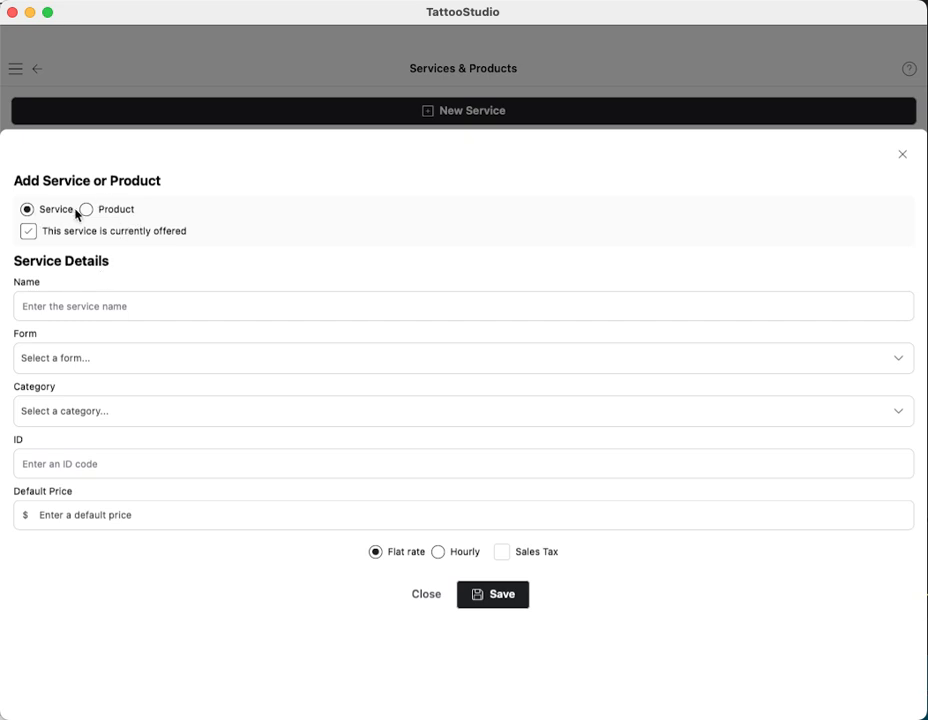
click(60, 305)
text(Removal)
click(99, 359)
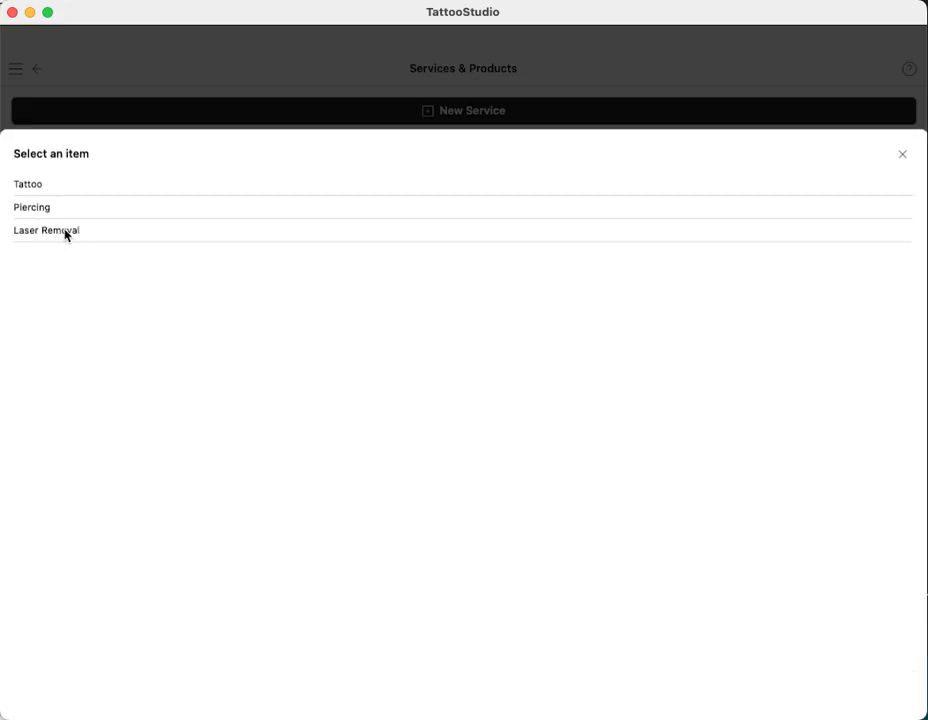
click(61, 231)
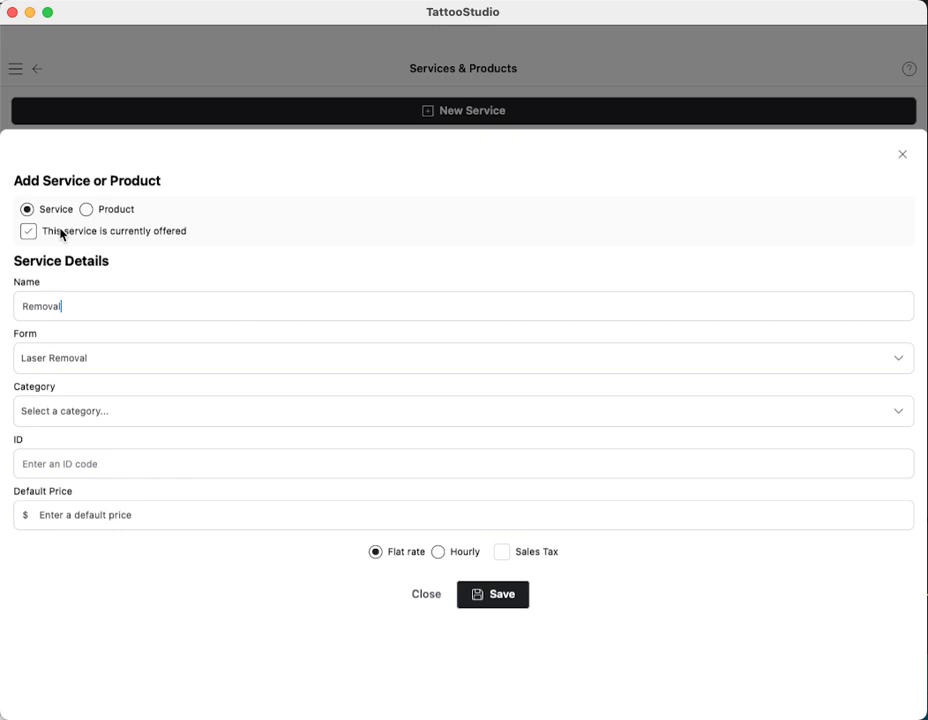
Give it the Tattoo category, ID removal and a $250 hourly price, then save it
click(66, 411)
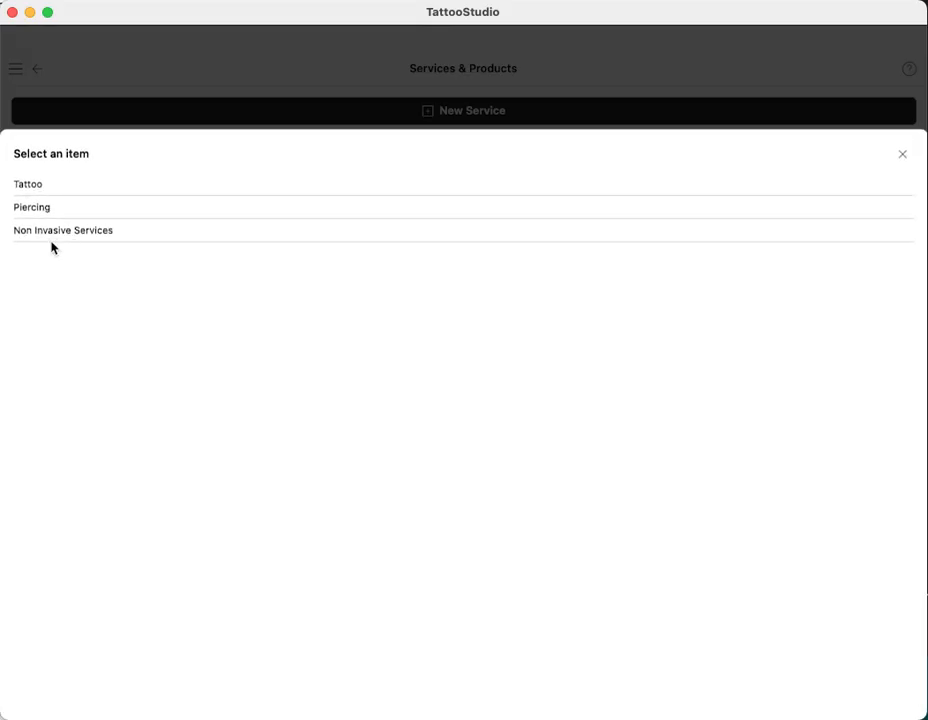
click(34, 188)
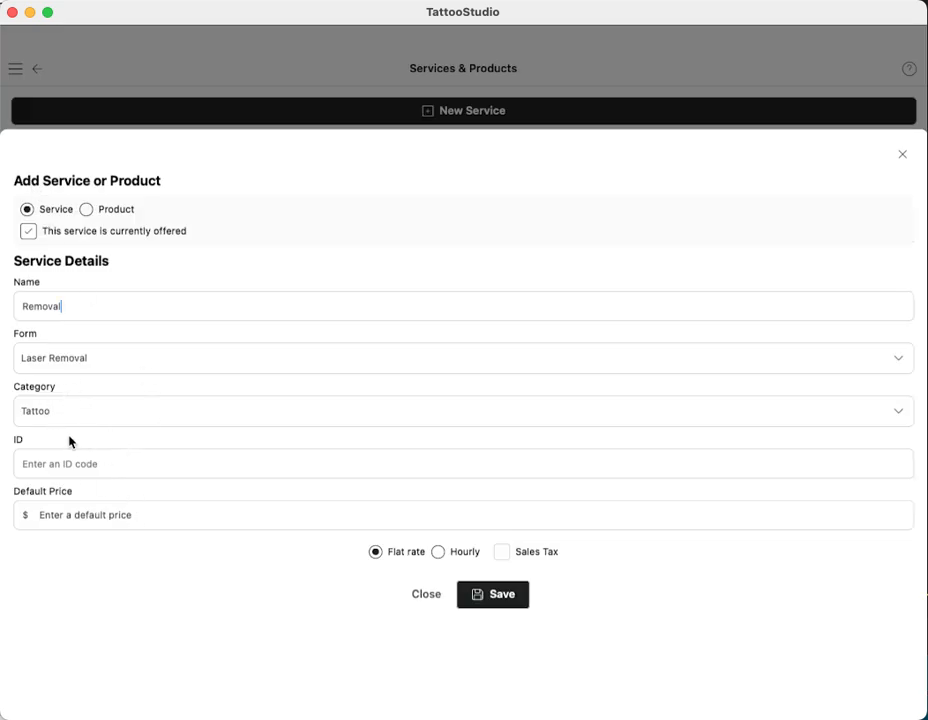
click(70, 460)
text(removal)
click(438, 553)
text(250)
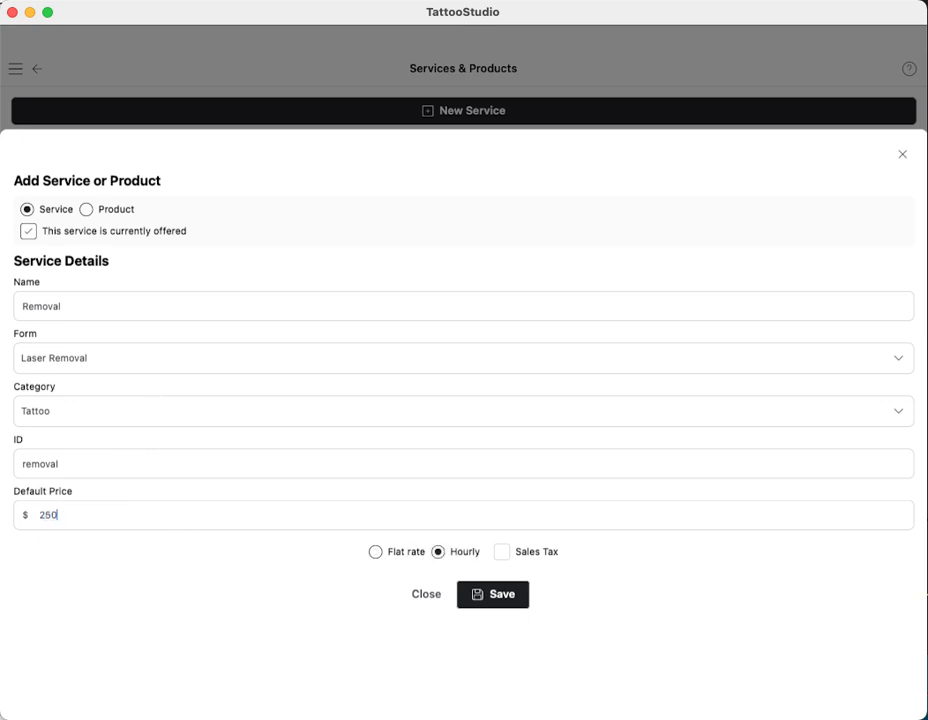
click(501, 553)
click(503, 598)
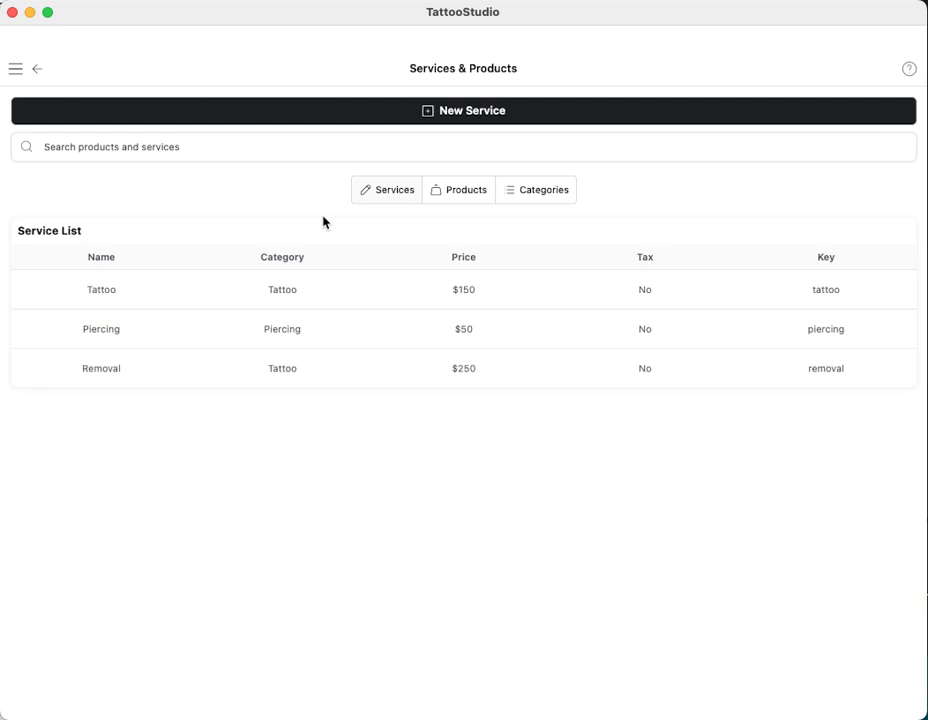
Review the Products and Categories lists, then go back to the studio settings list
click(461, 195)
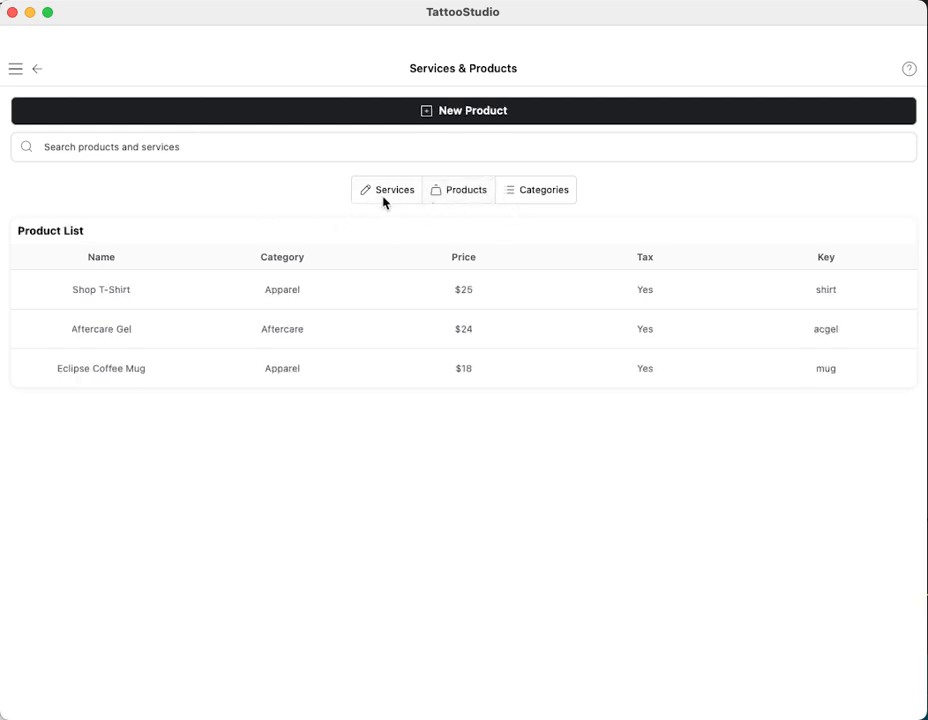
click(545, 190)
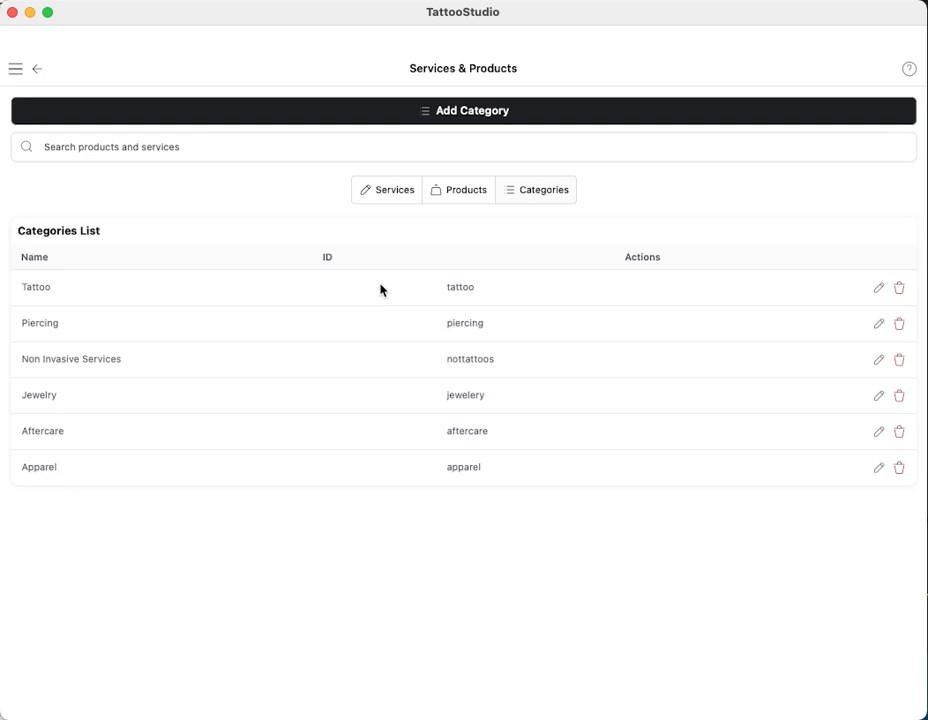
click(16, 70)
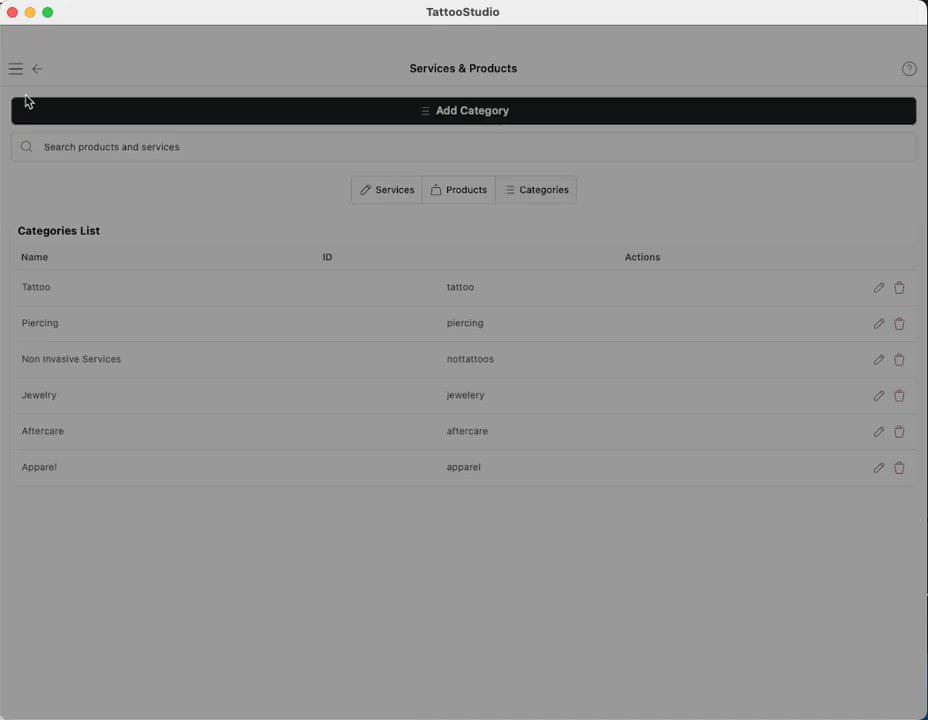
click(68, 372)
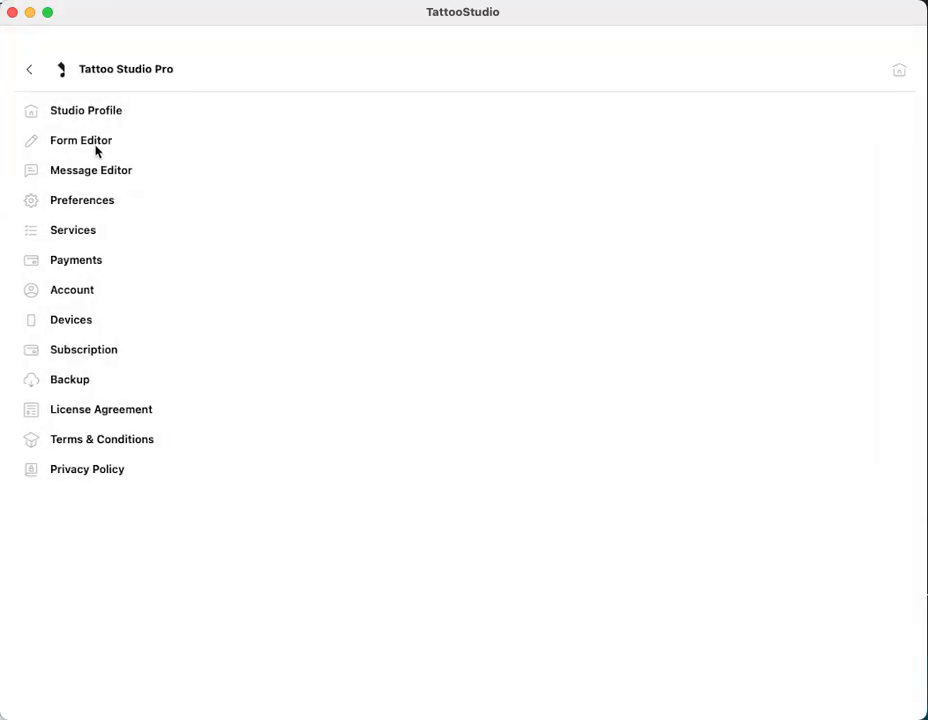
In Form Editor preferences, enable minors with parent, emergency contact and multiple languages, leave country off, and save
click(93, 142)
click(550, 150)
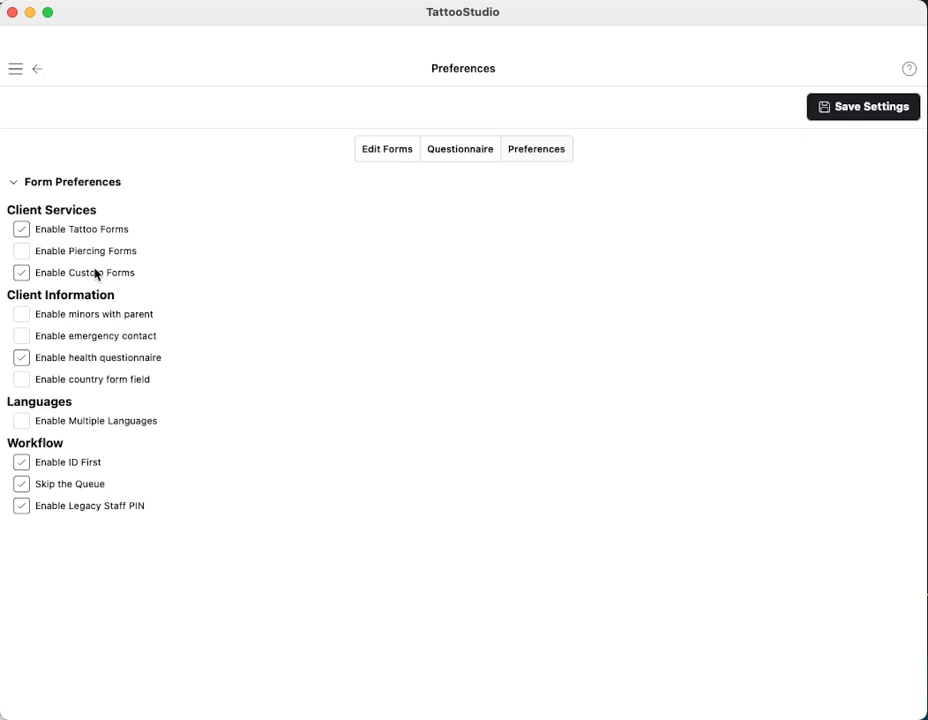
click(19, 317)
click(17, 338)
click(24, 382)
click(23, 382)
click(22, 381)
click(21, 381)
click(24, 423)
click(860, 110)
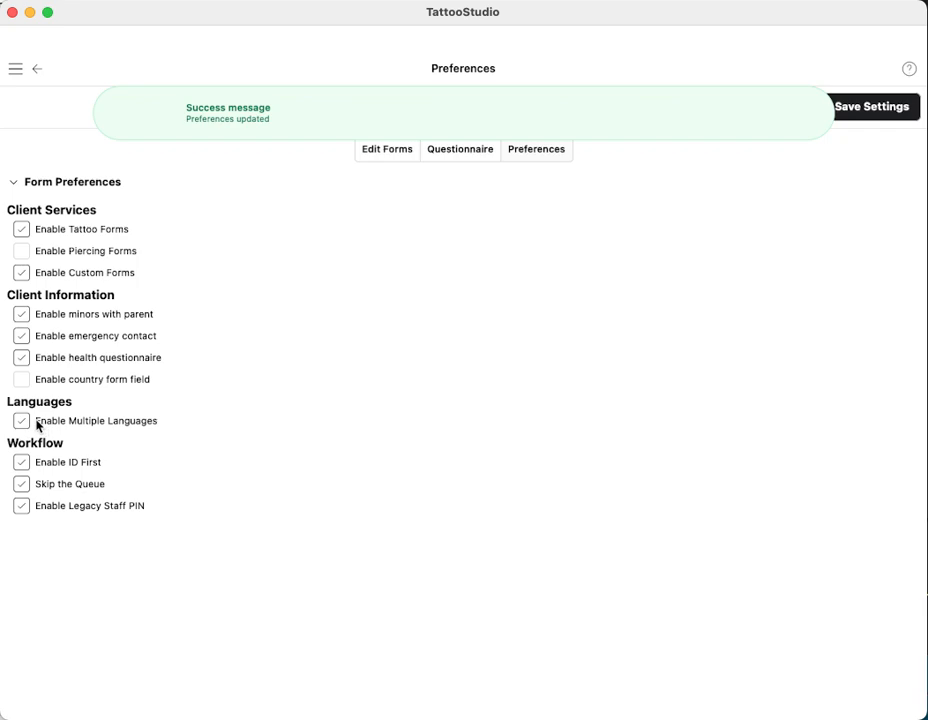
click(15, 68)
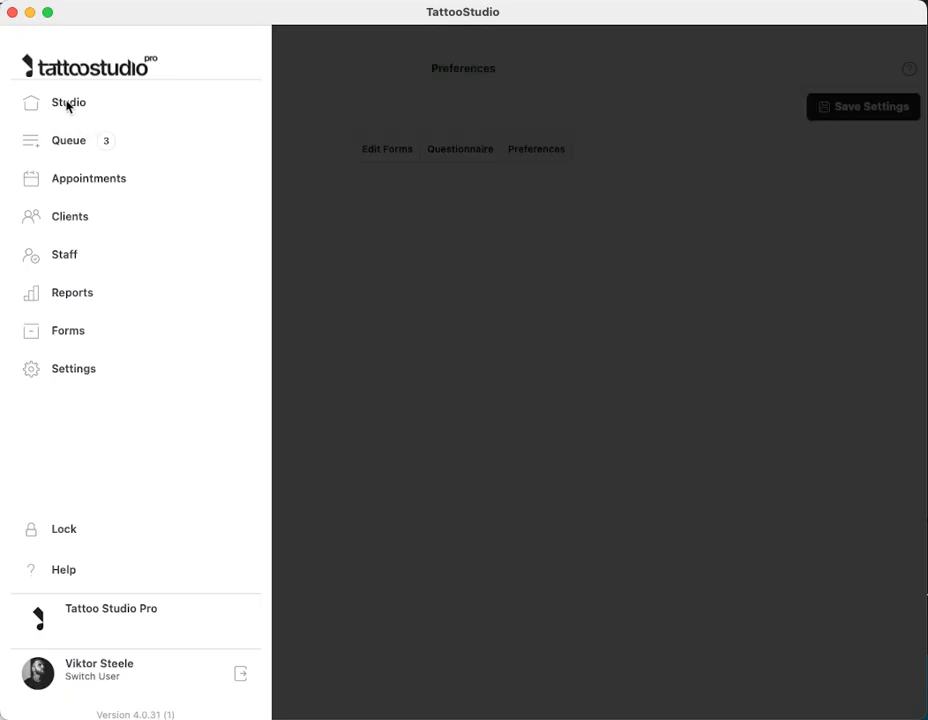
On the Home screen, switch the client language to Spanish and back to English
click(66, 101)
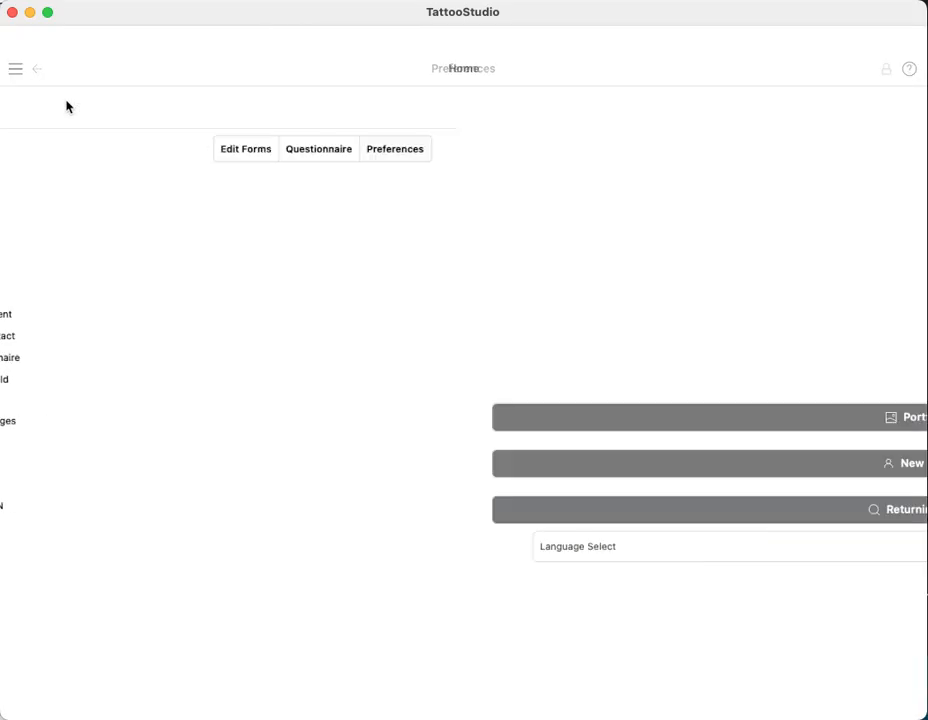
click(331, 551)
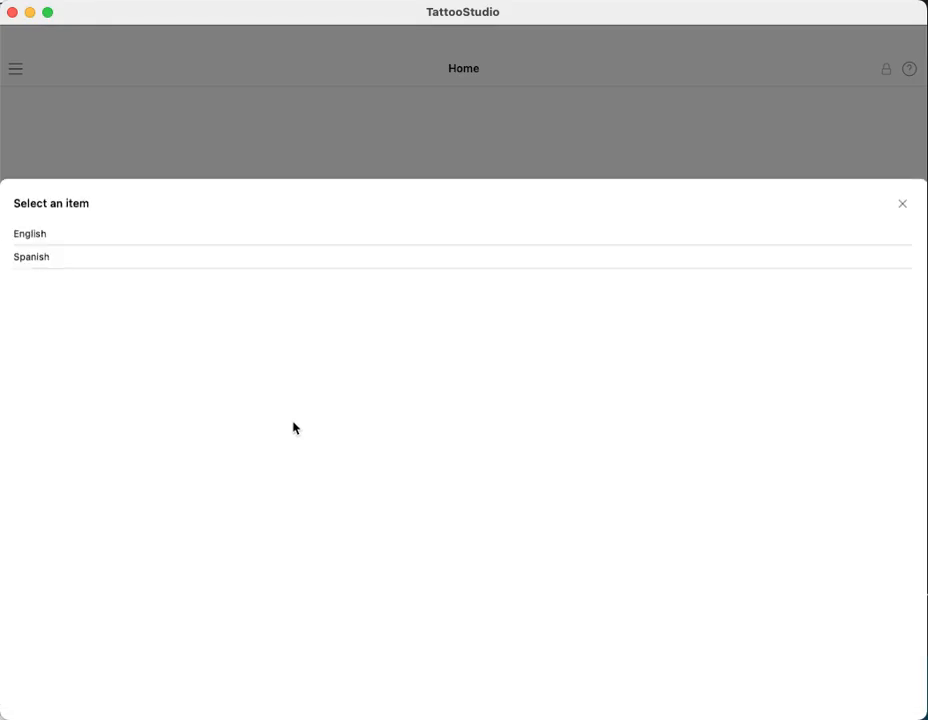
click(56, 207)
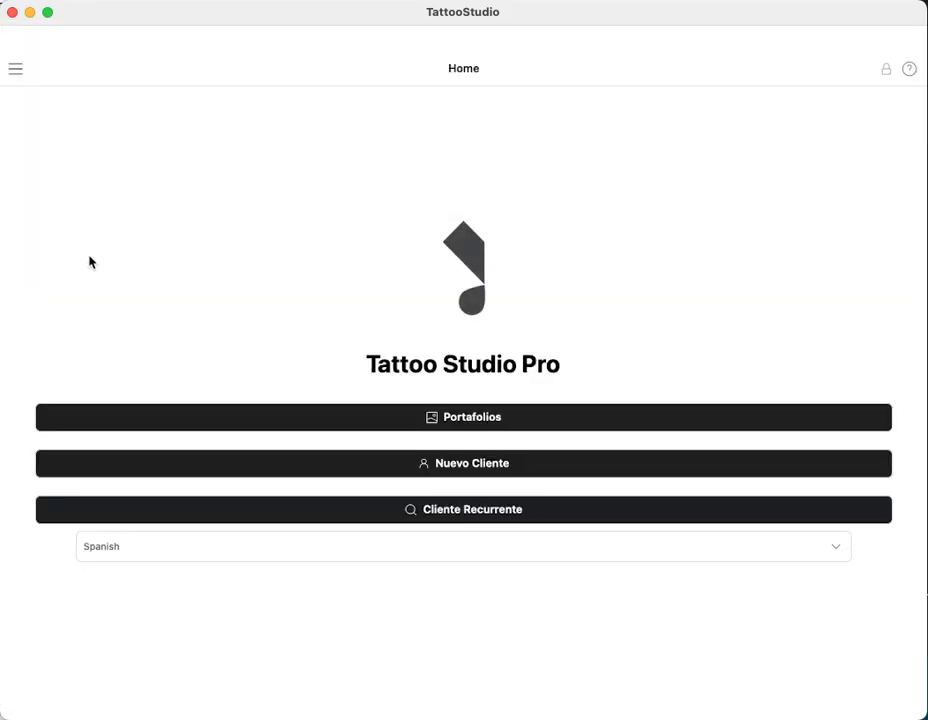
click(187, 555)
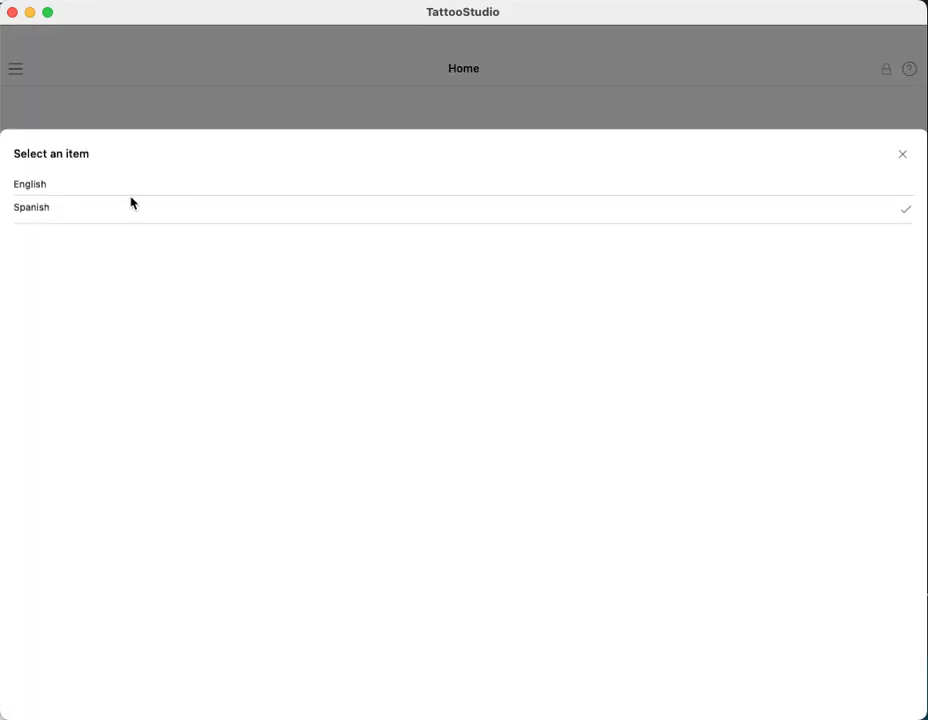
click(54, 186)
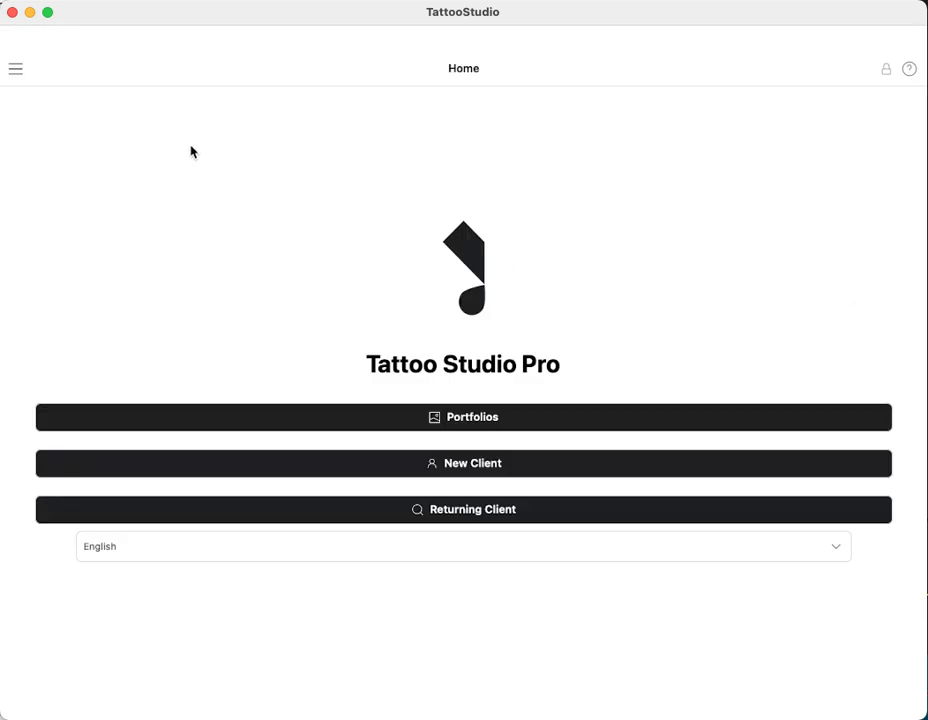
Unlock staff access with the PIN and open the studio settings
click(16, 68)
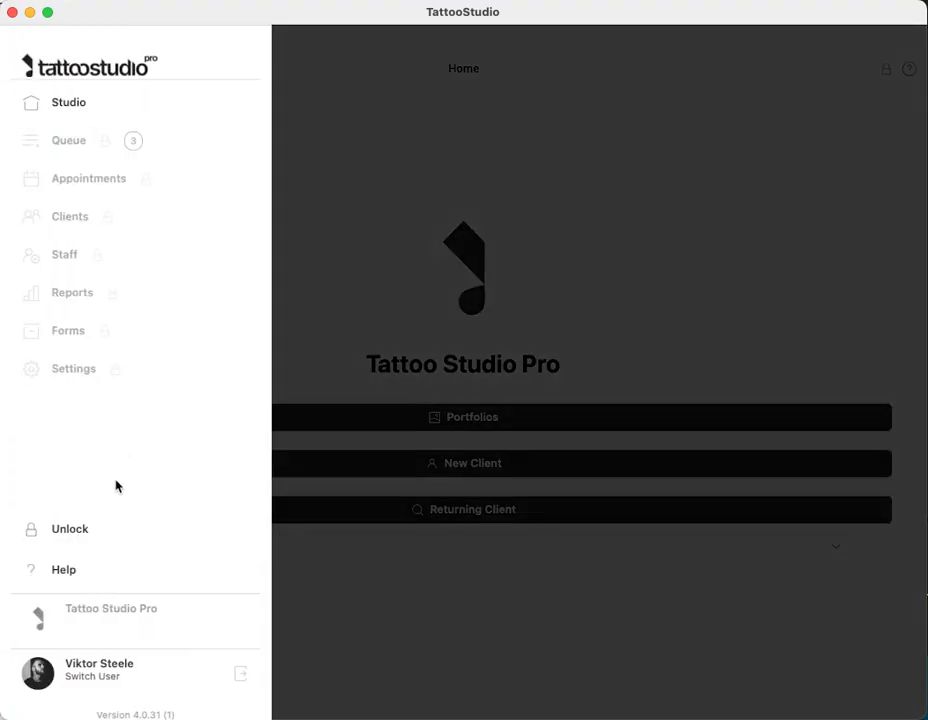
click(70, 530)
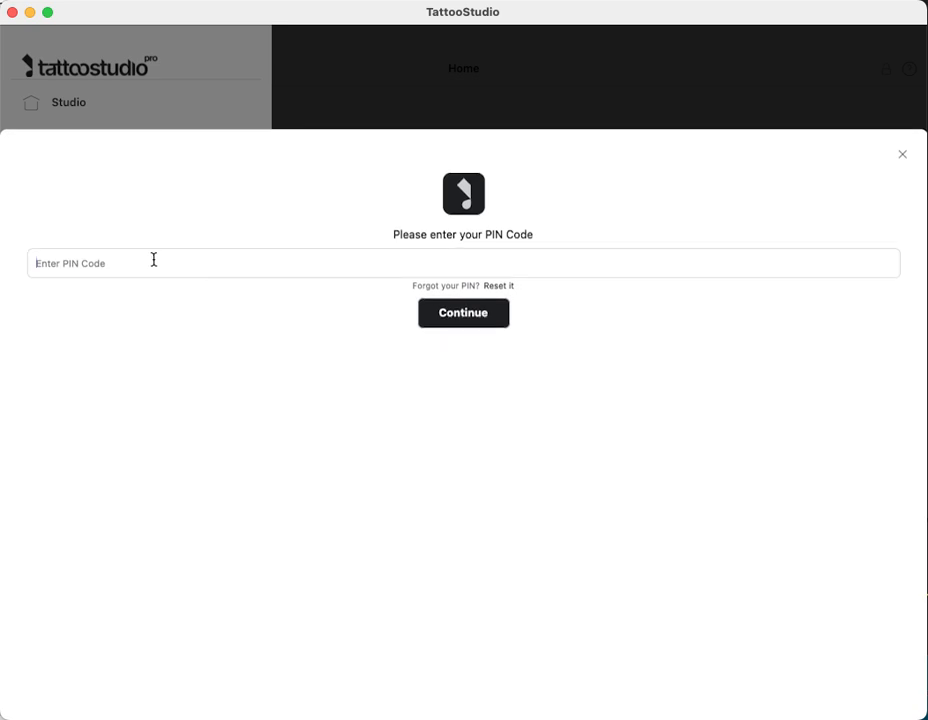
text(••••••)
click(464, 316)
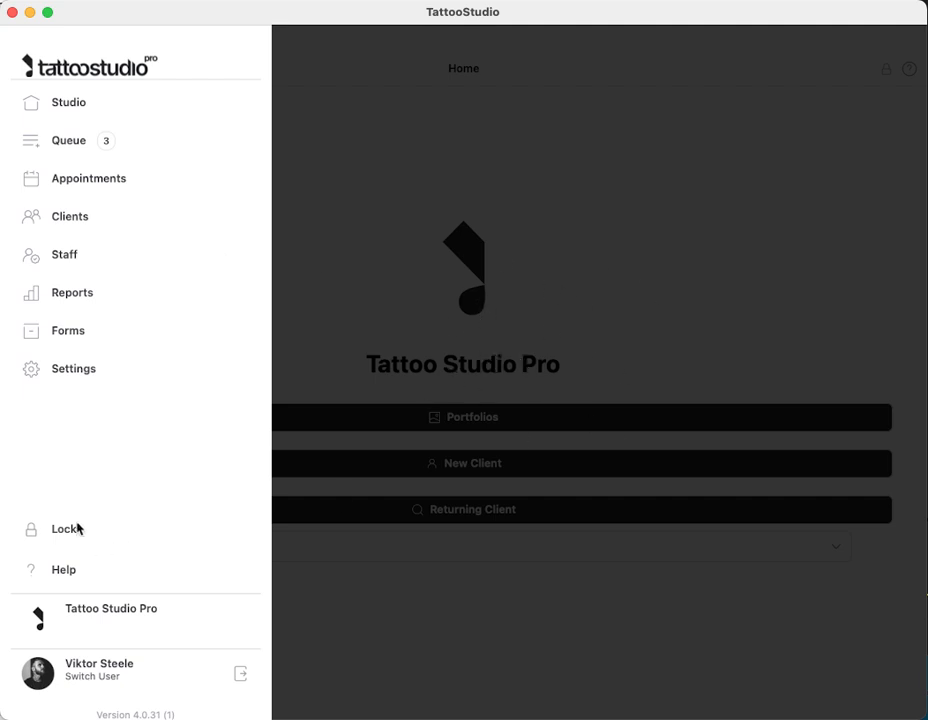
click(81, 372)
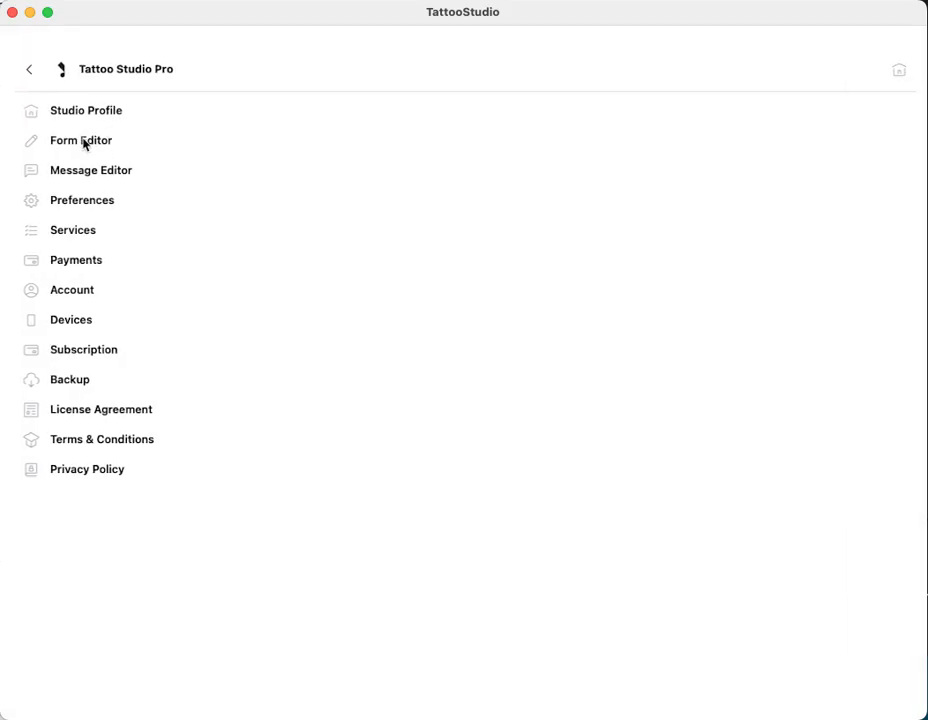
Turn off Enable ID First and Skip the Queue in the form preferences and save
click(84, 143)
click(545, 155)
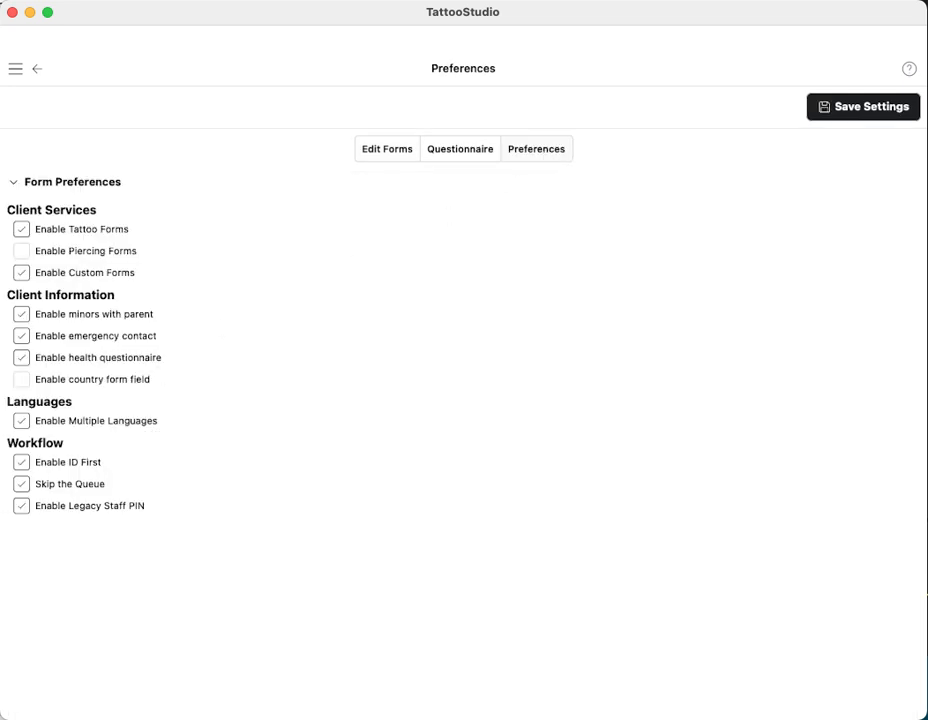
click(22, 462)
click(21, 464)
click(21, 485)
click(856, 114)
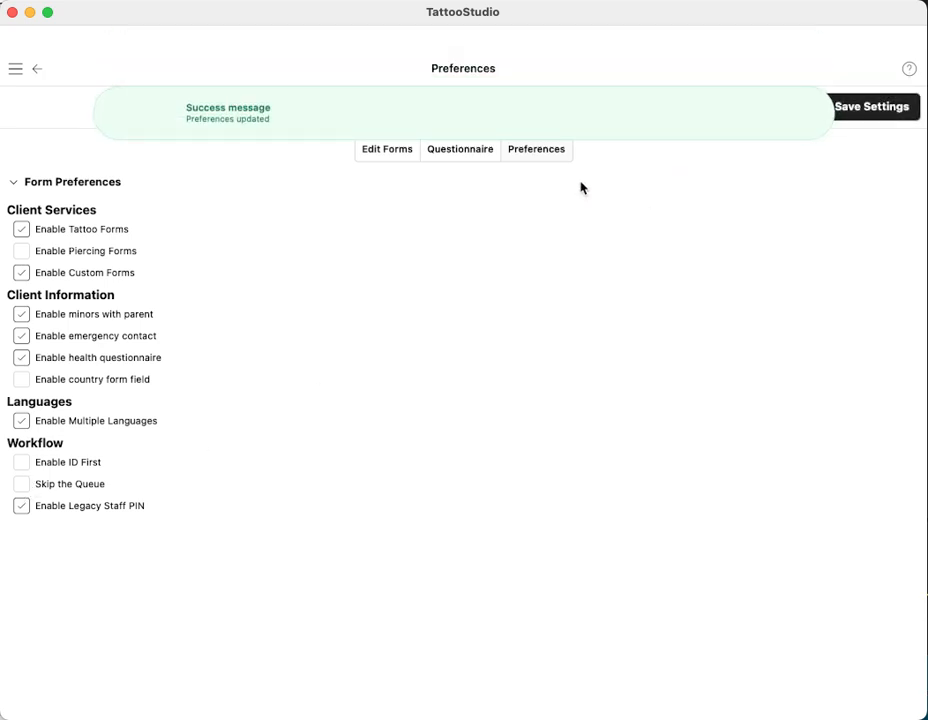
click(16, 70)
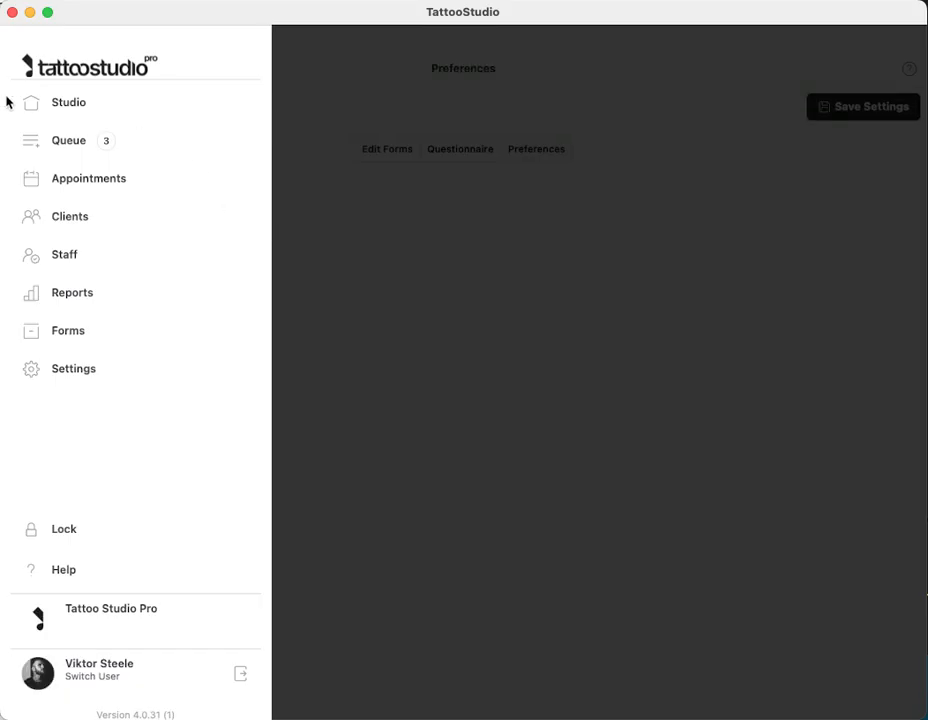
Go to the Home screen and start a New Client intake form
click(64, 105)
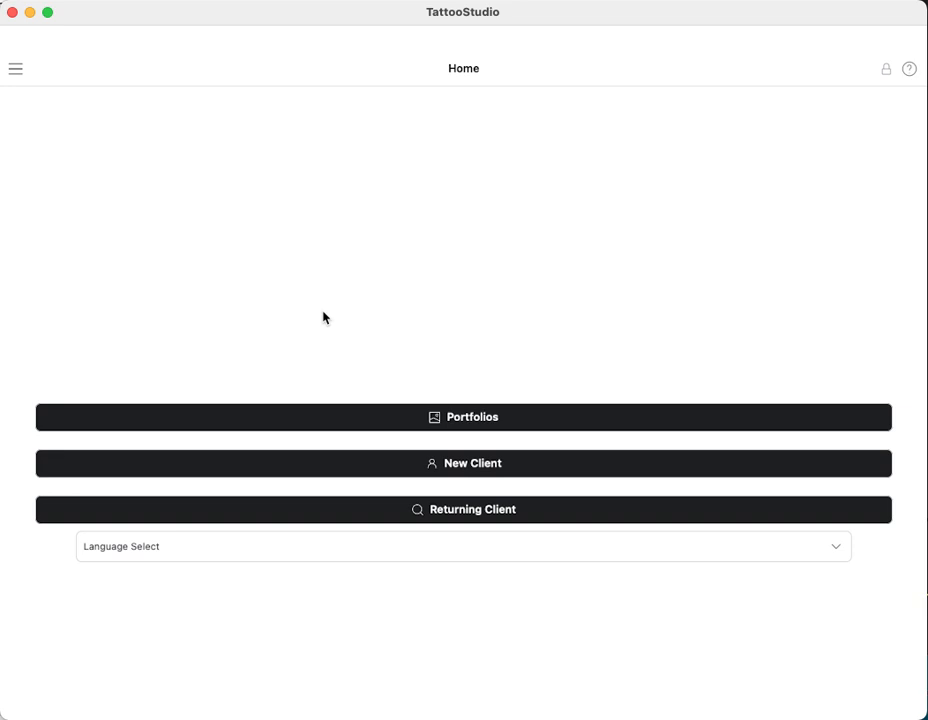
click(440, 466)
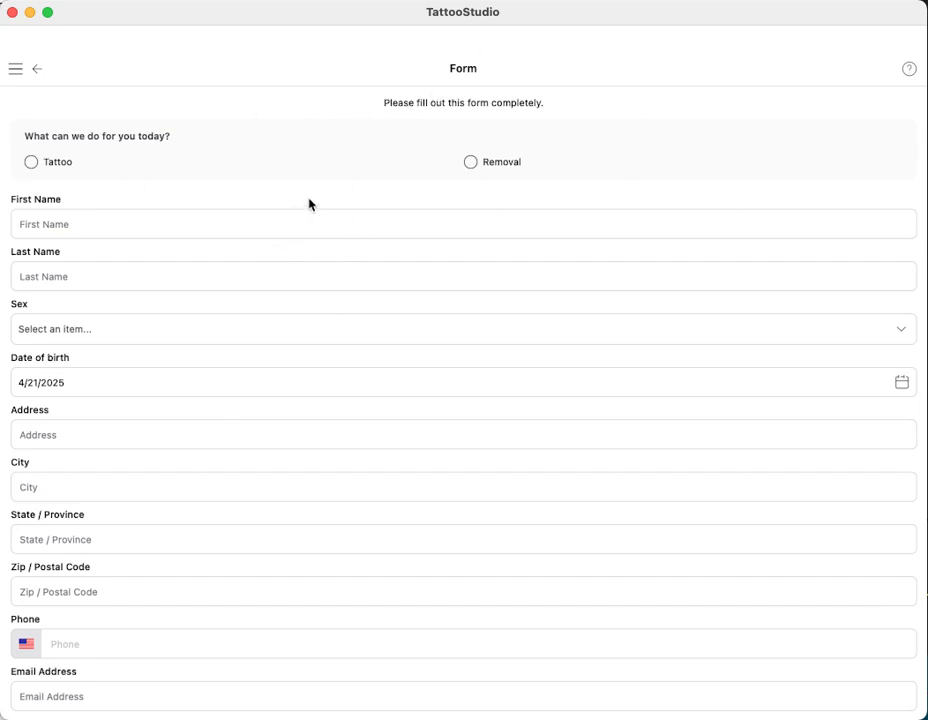
Select Tattoo, discard the unfinished intake form, and go Home to start a returning-client lookup
click(31, 162)
click(36, 70)
click(497, 223)
click(37, 68)
click(447, 355)
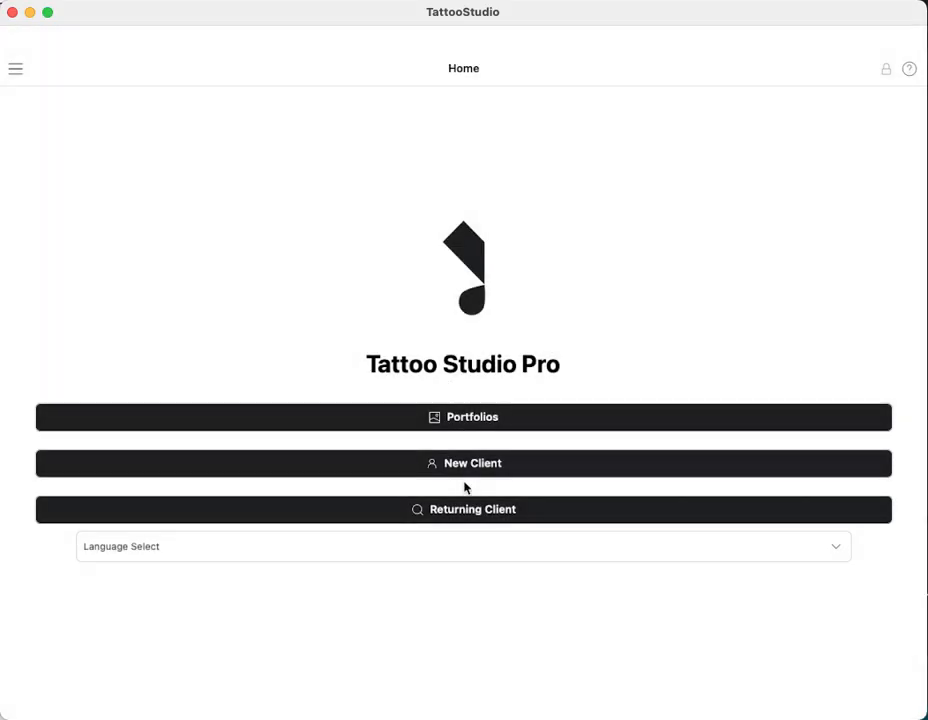
click(460, 514)
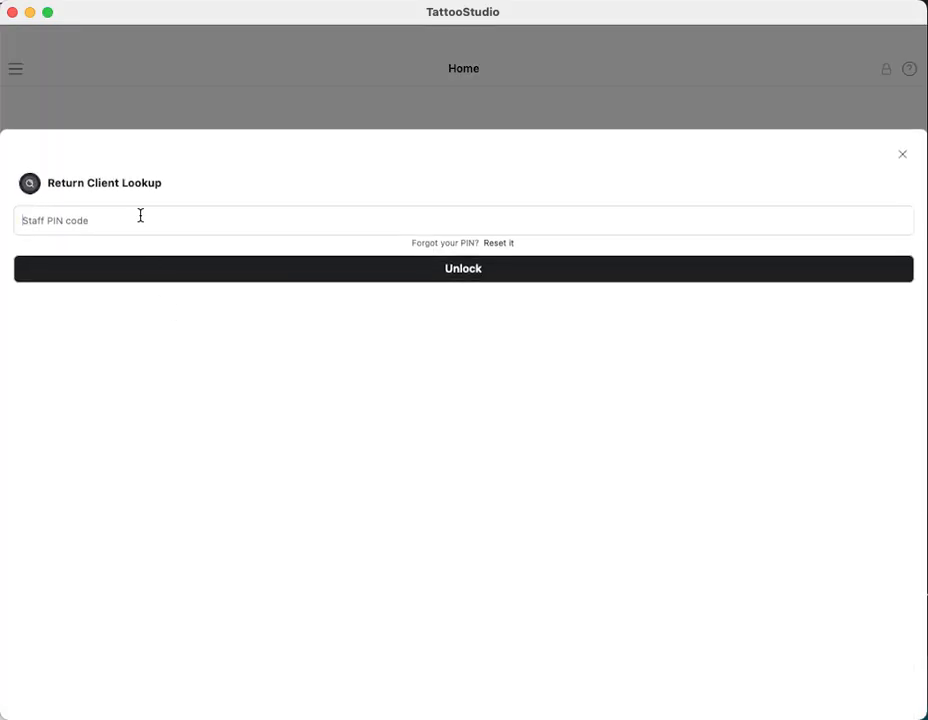
Unlock the client lookup with the staff PIN and search for 'test'
text(••••••)
click(232, 279)
click(251, 304)
text(test)
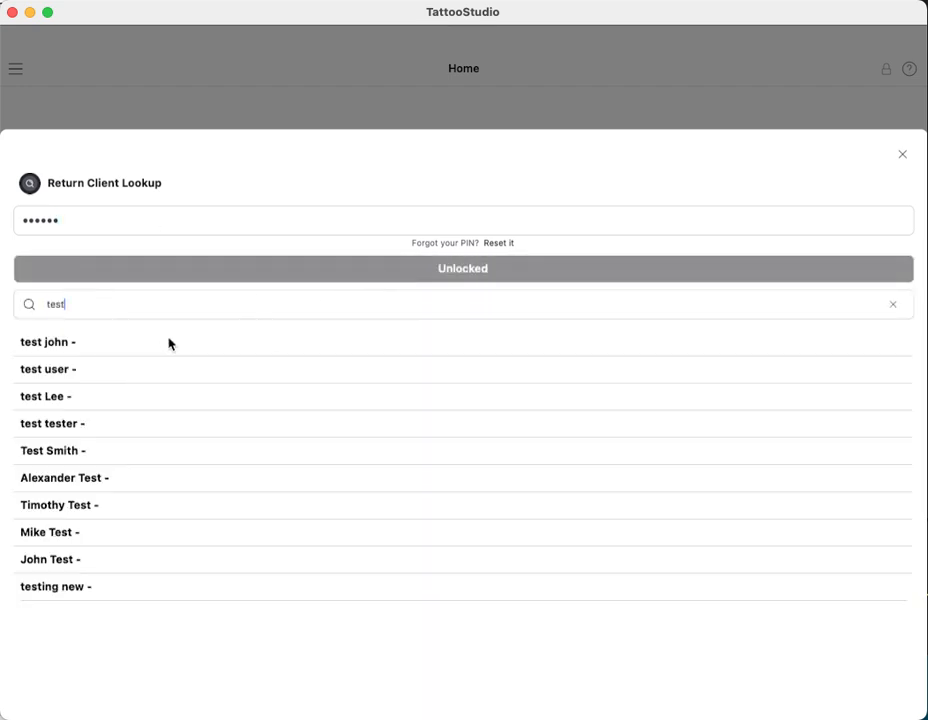
click(127, 563)
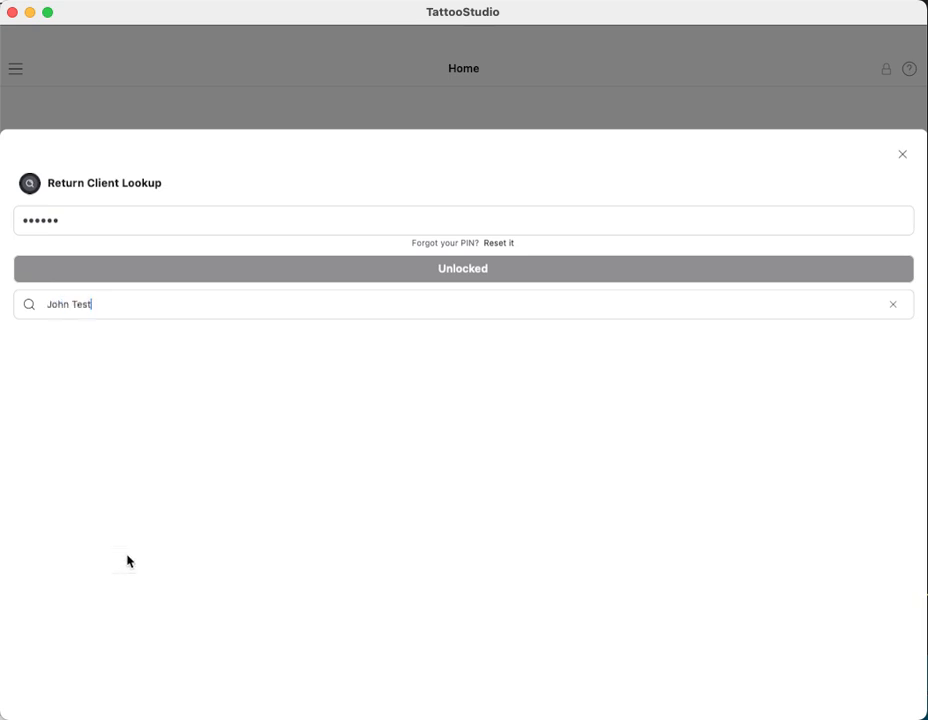
click(92, 367)
Re-run the 'test' search and open the returning client's record
click(892, 304)
click(346, 308)
text(test)
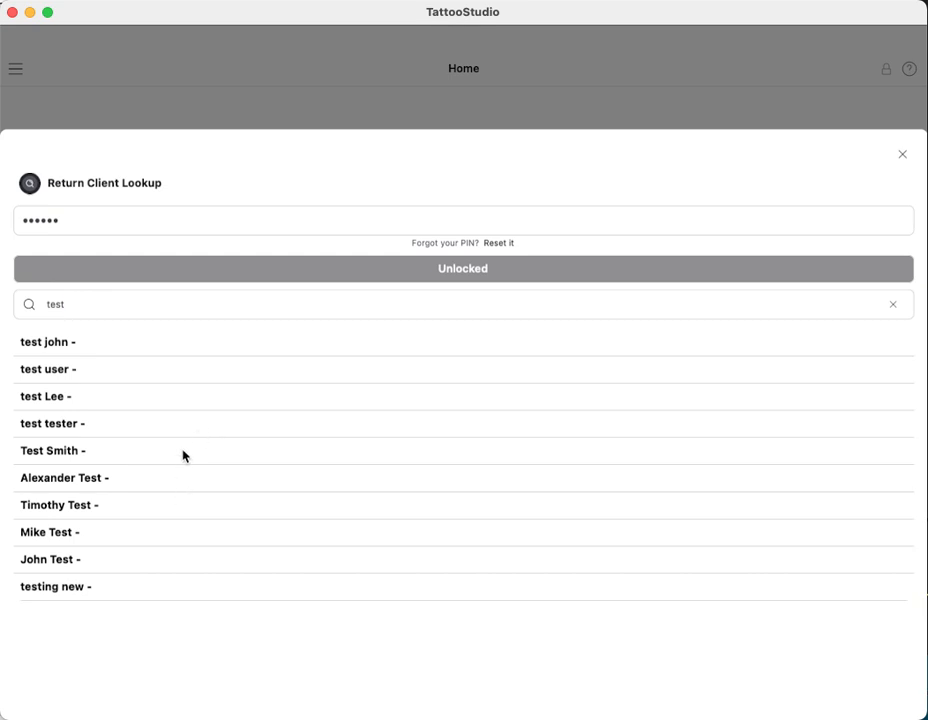
click(184, 456)
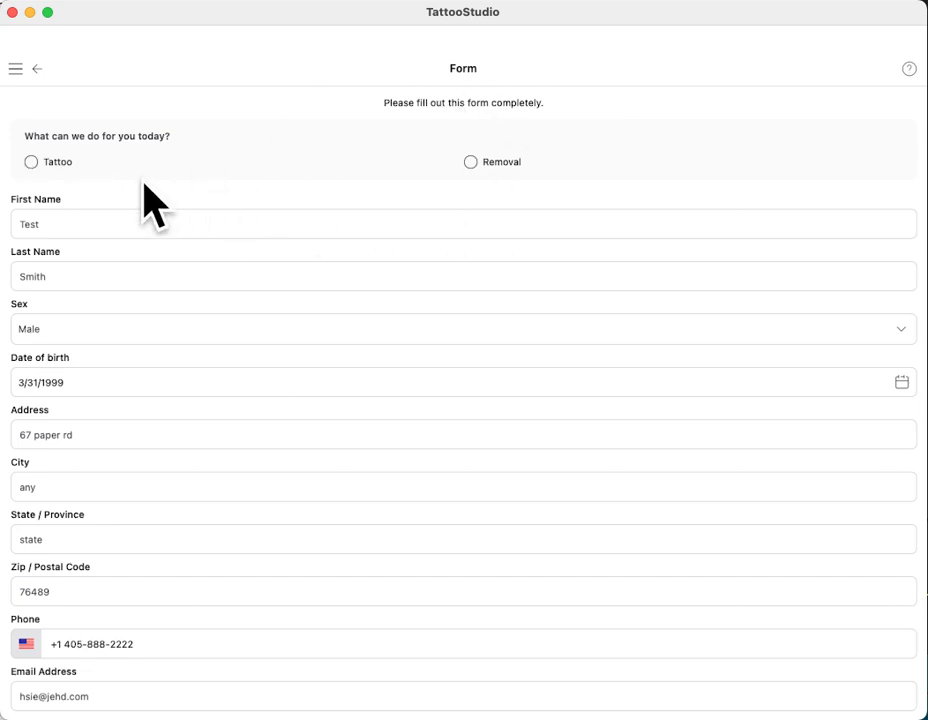
Choose Tattoo, fill in the emergency contact details, switch off Pregnant and Prone to Fatness, and continue
click(32, 162)
drag(185, 187, 183, 86)
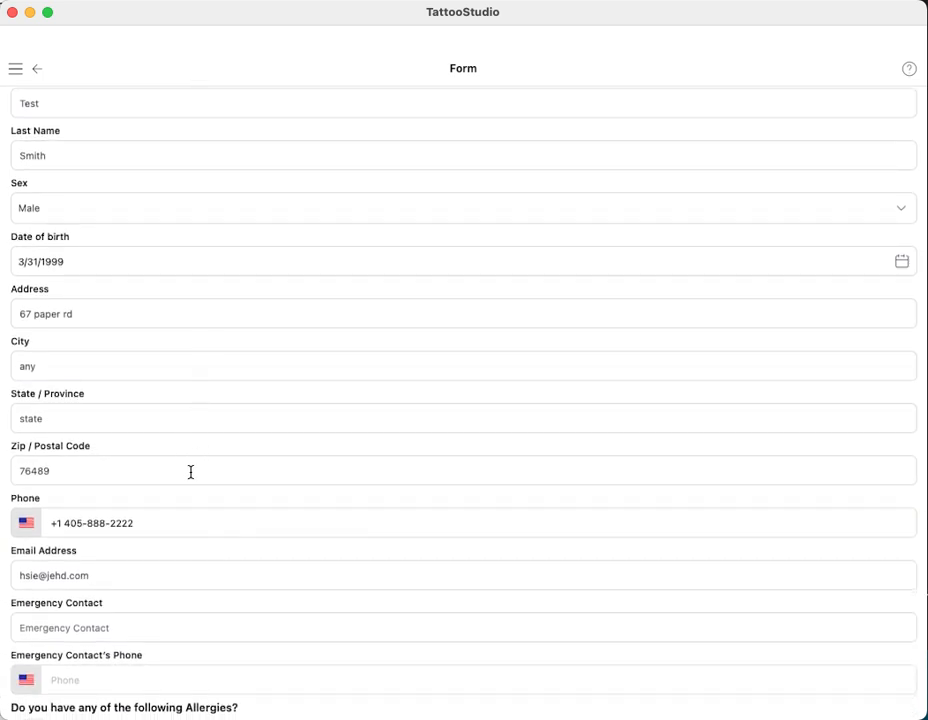
drag(192, 497, 220, 324)
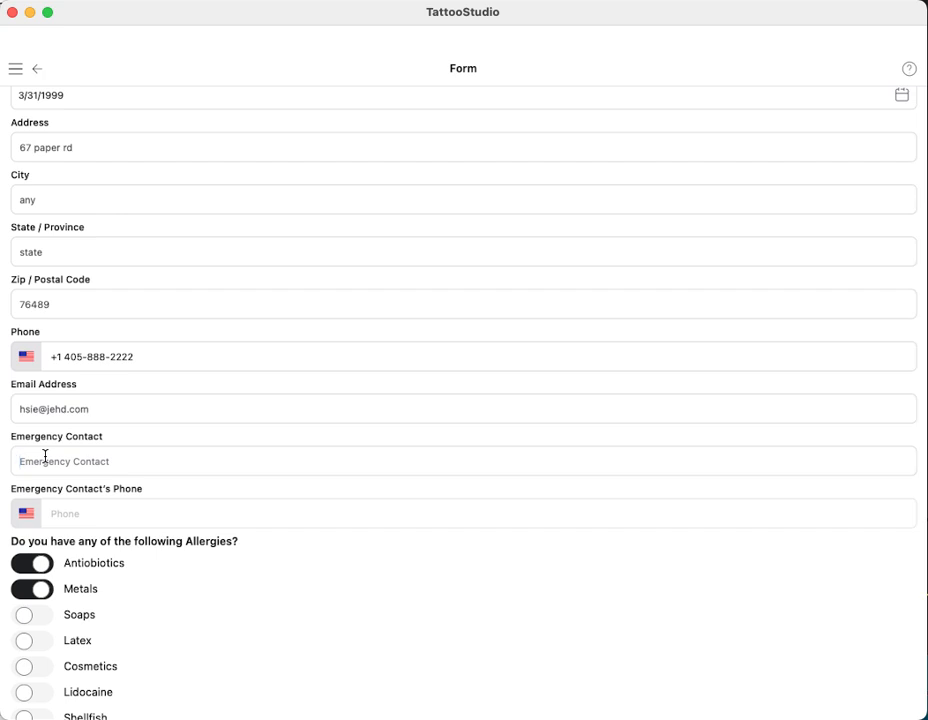
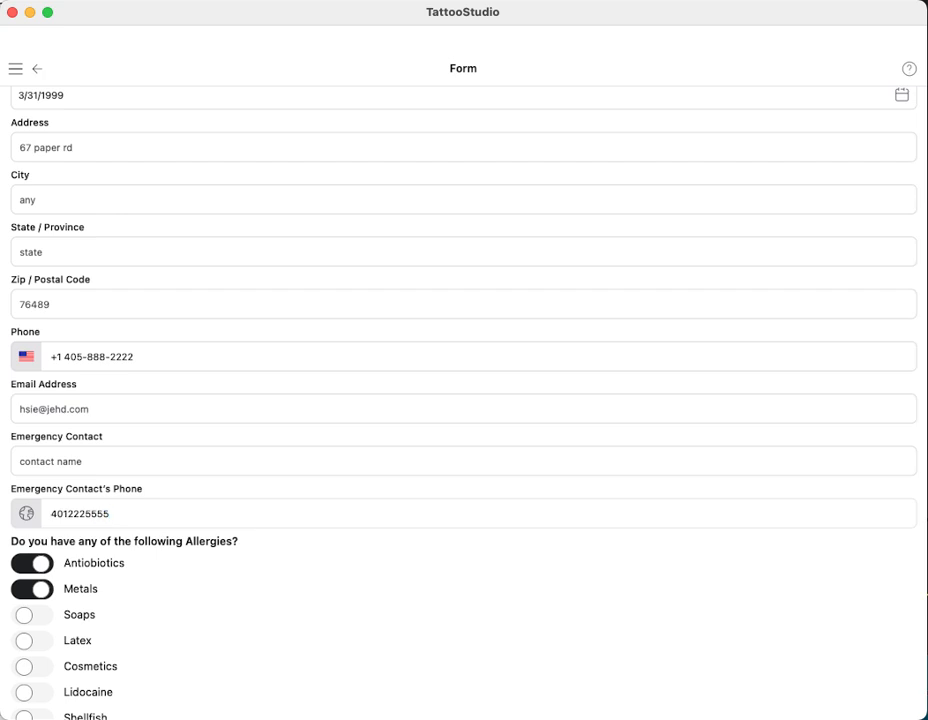
scroll(54, 439, down, 5)
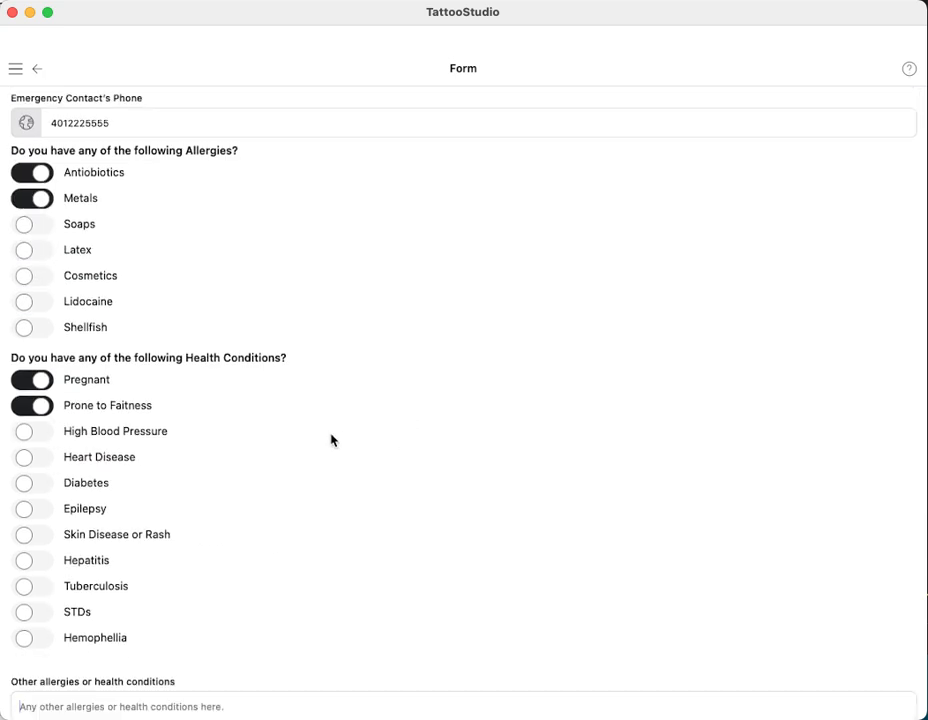
click(38, 405)
click(36, 380)
scroll(410, 478, down, 3)
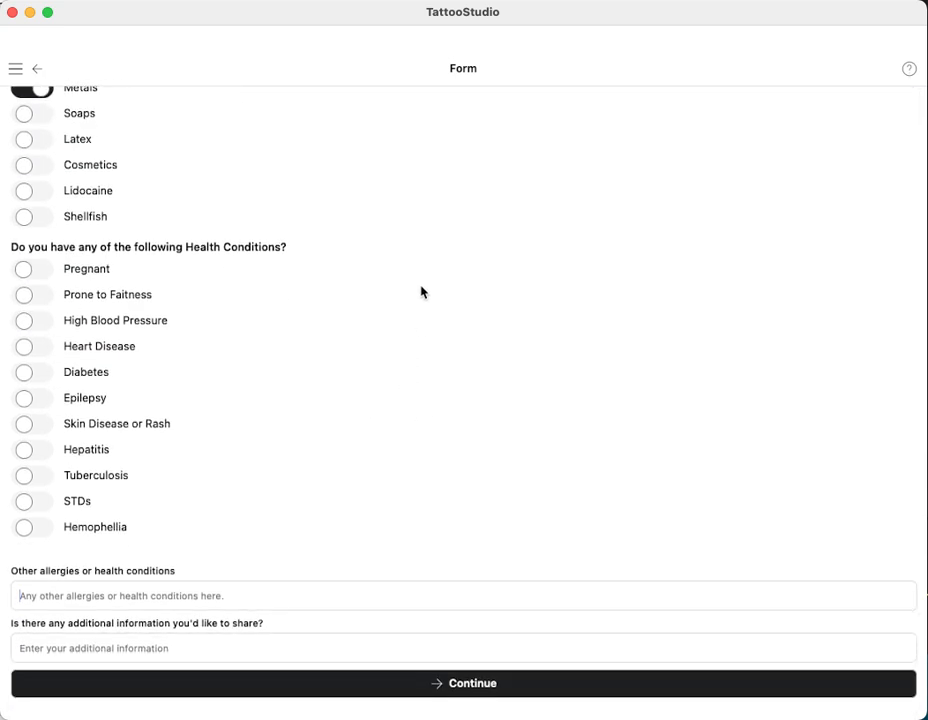
click(439, 693)
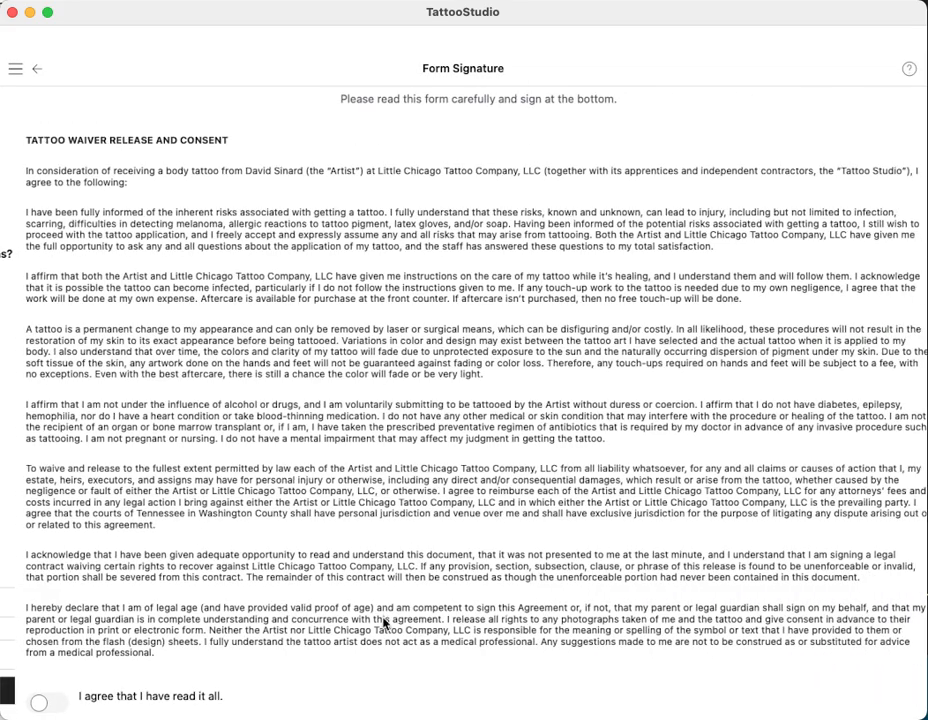
Accept both waiver agreements, draw the signature, submit, and dismiss the signed-form message
scroll(379, 209, down, 5)
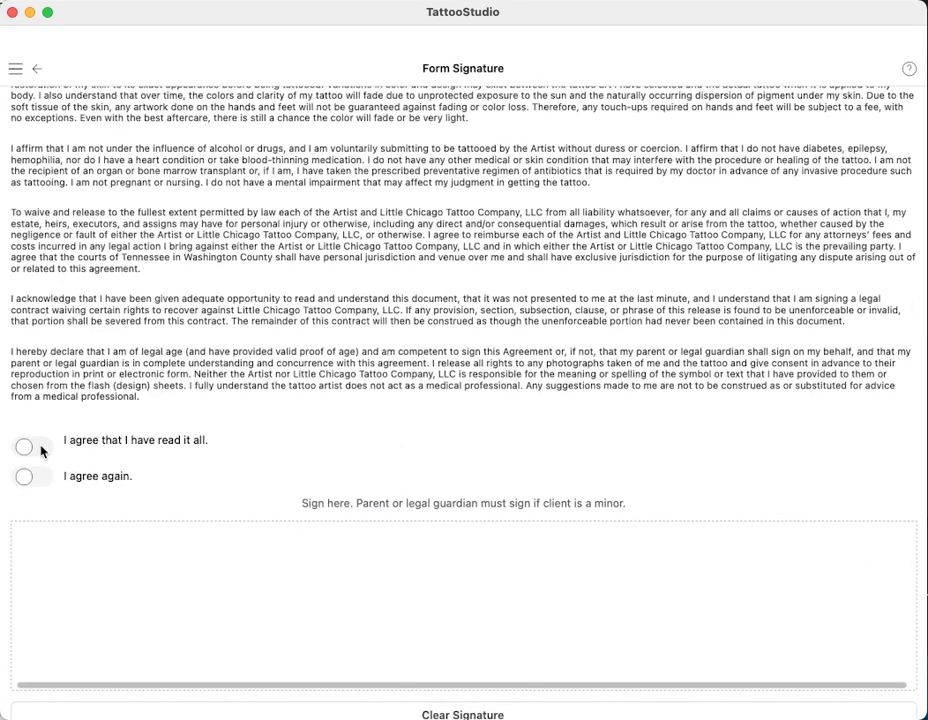
click(35, 447)
click(33, 477)
mouse_move(275, 552)
mouse_down()
mouse_move(358, 601)
mouse_move(752, 612)
mouse_up()
scroll(636, 287, down, 2)
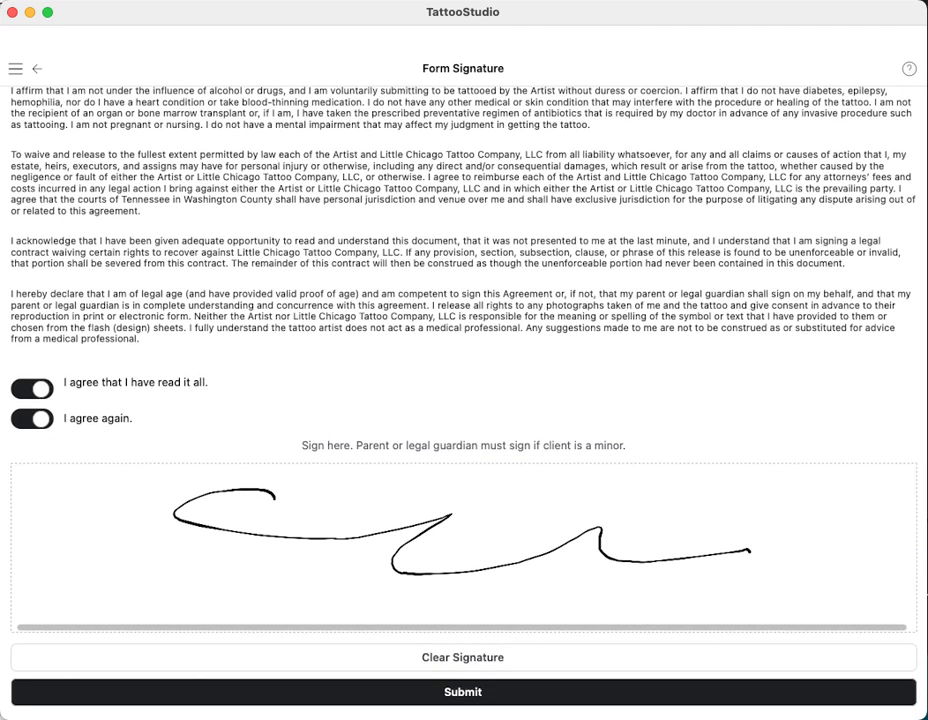
click(489, 692)
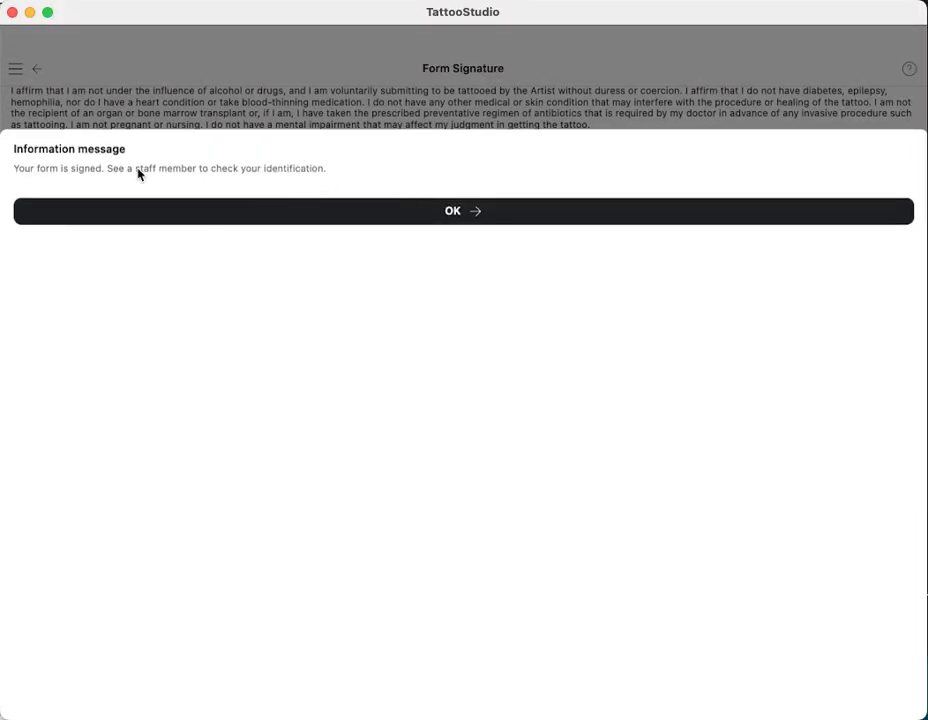
click(470, 217)
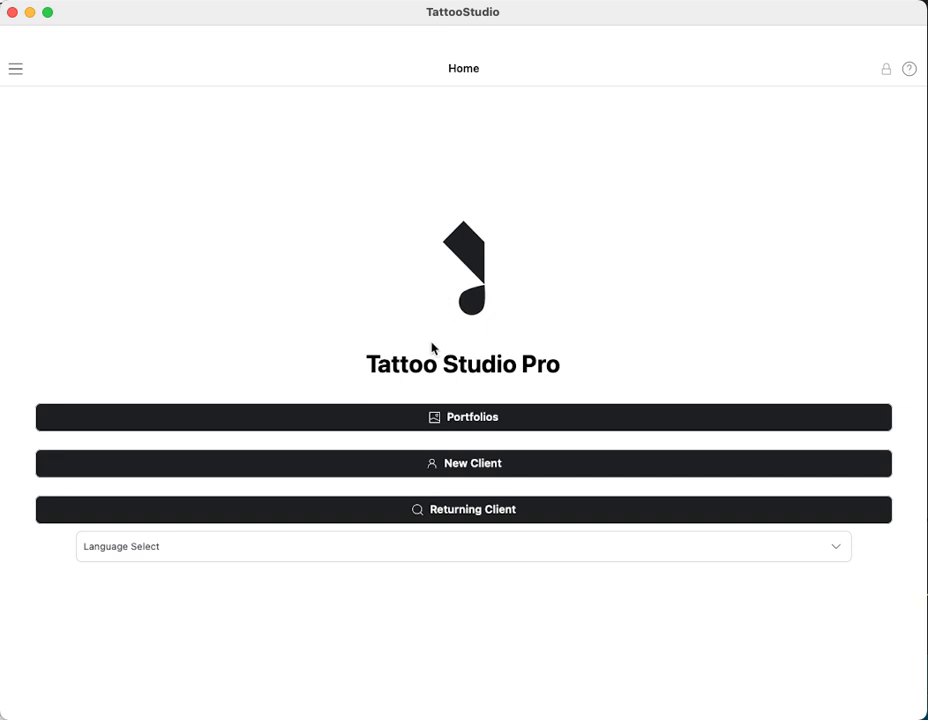
Unlock staff features with the studio PIN and view the Queue of four walk-in clients
click(14, 70)
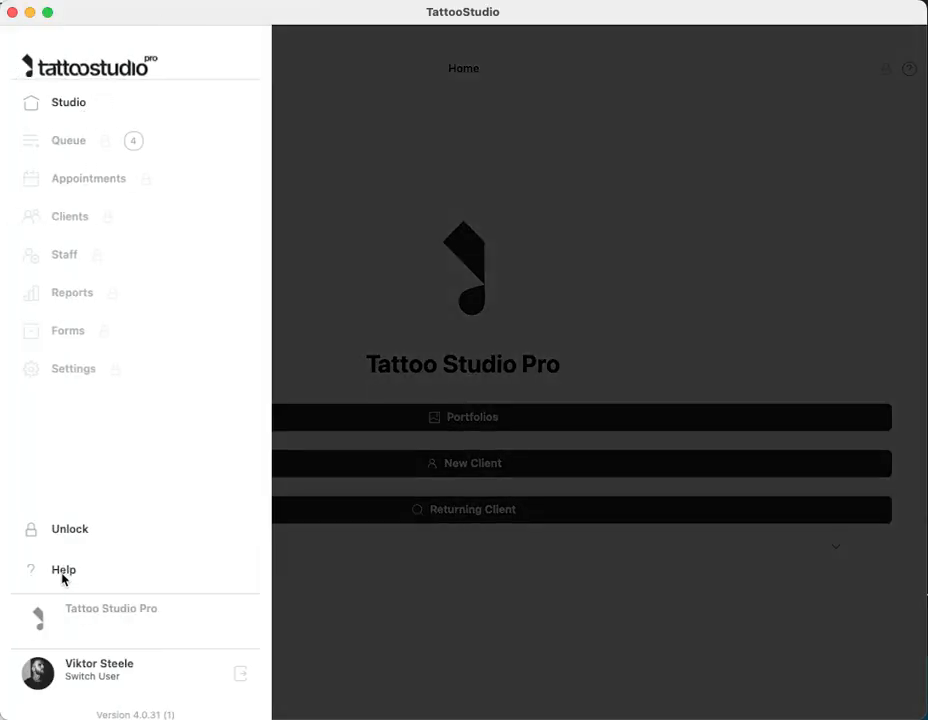
click(72, 530)
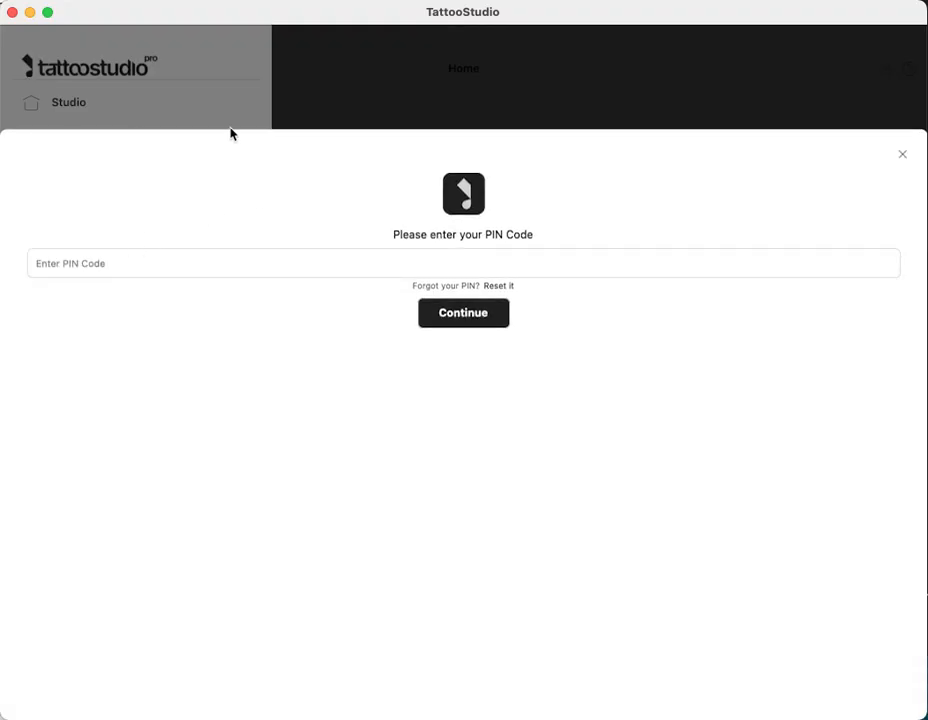
click(903, 155)
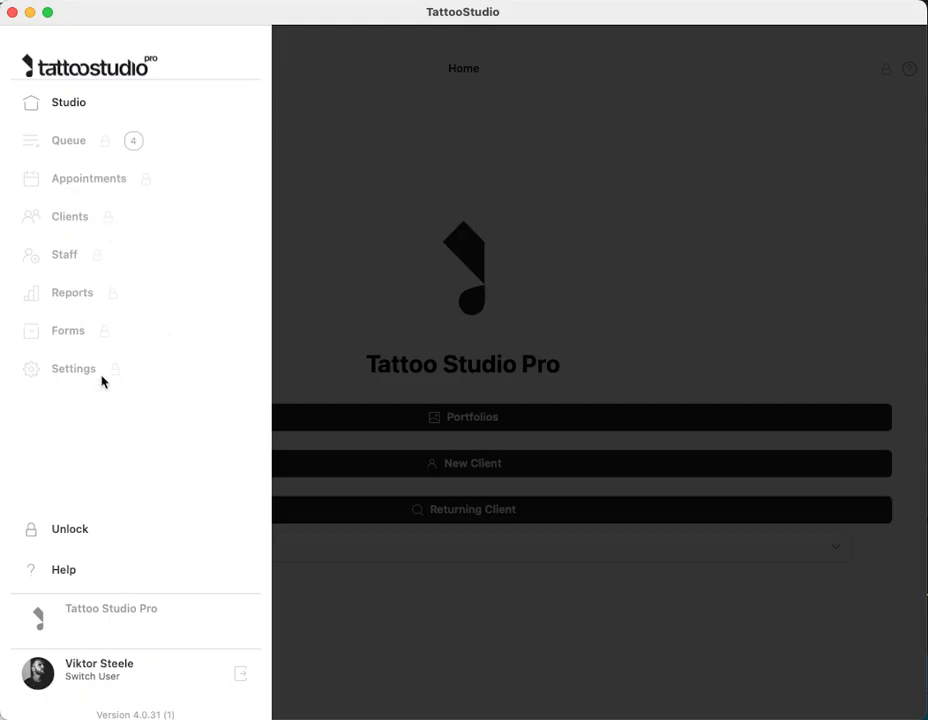
click(71, 532)
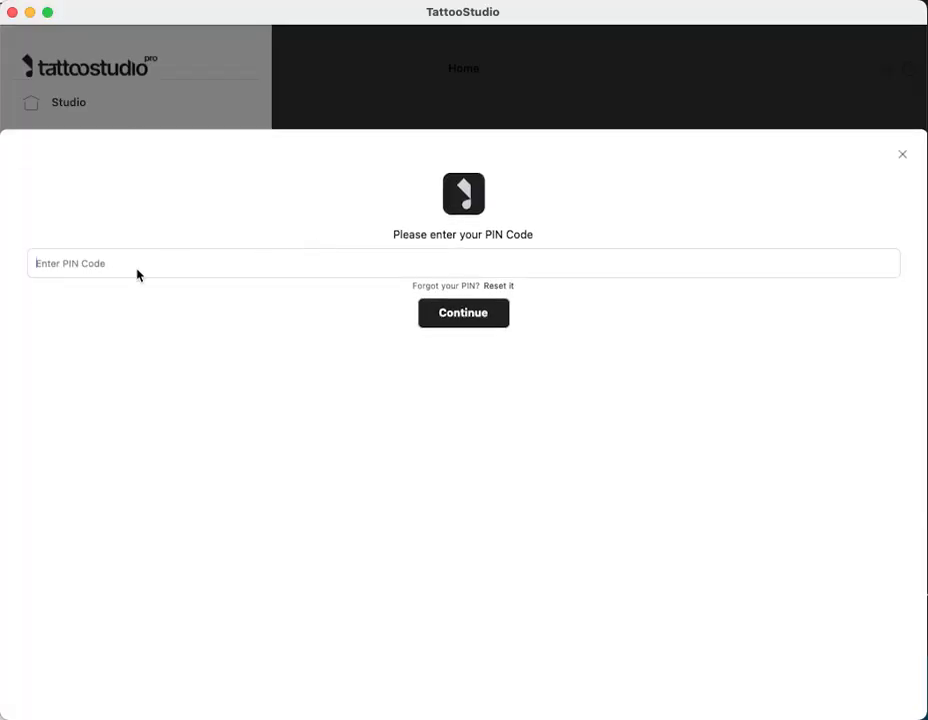
text(123456)
click(464, 316)
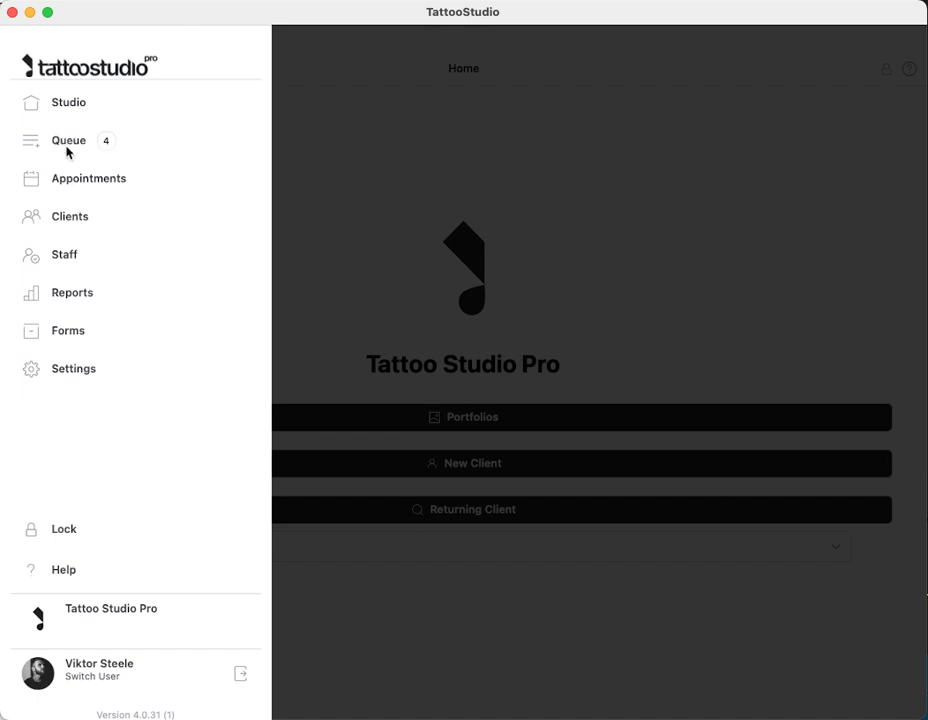
click(76, 140)
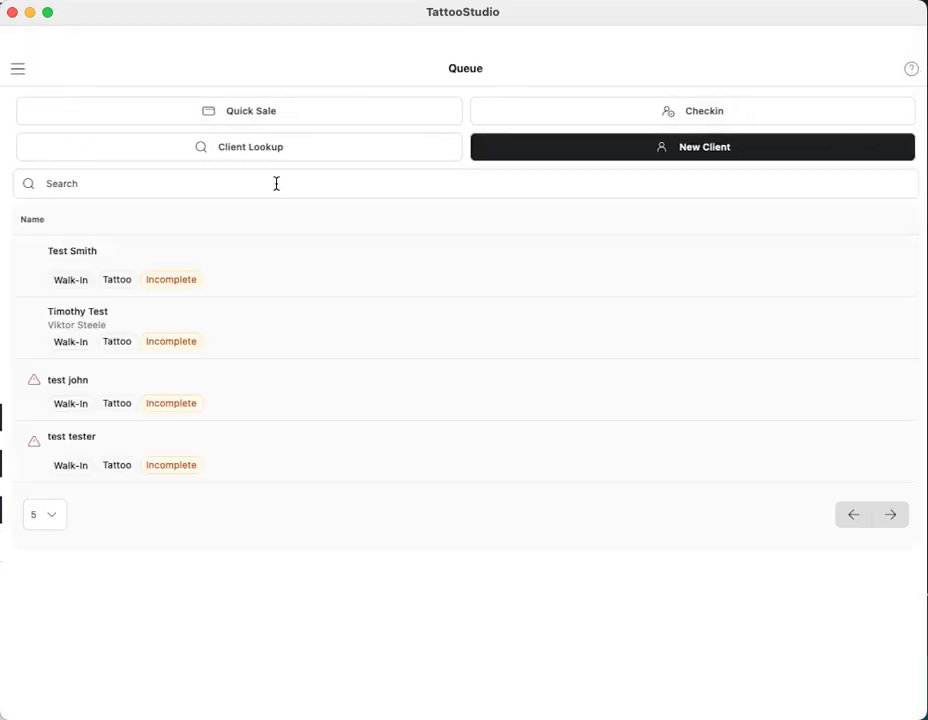
Open the top queued client's Staff Form and inspect their ID photo at full size
click(127, 259)
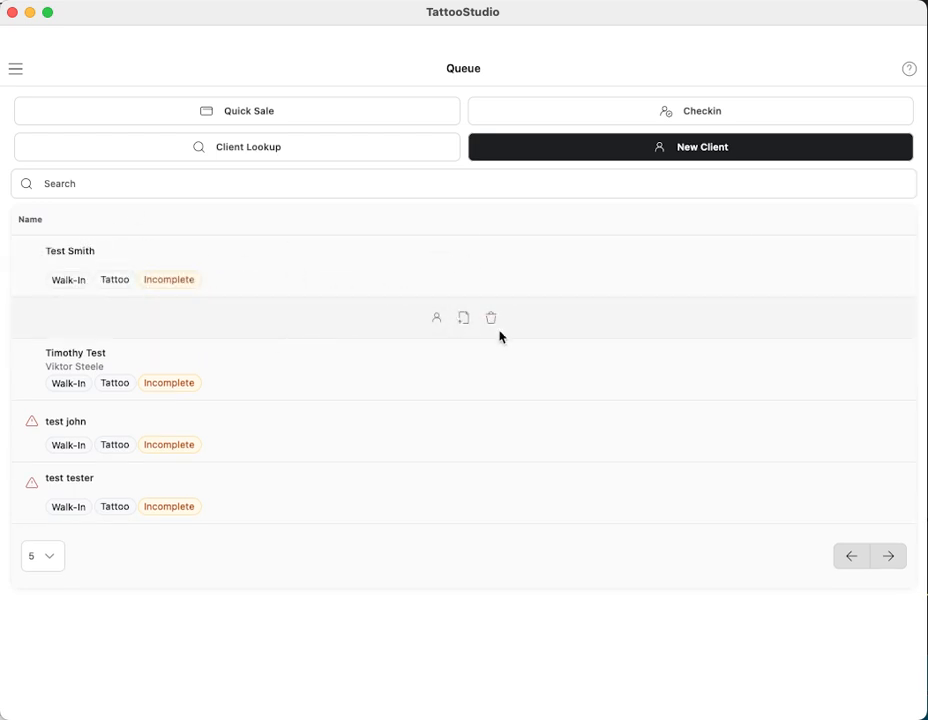
click(463, 318)
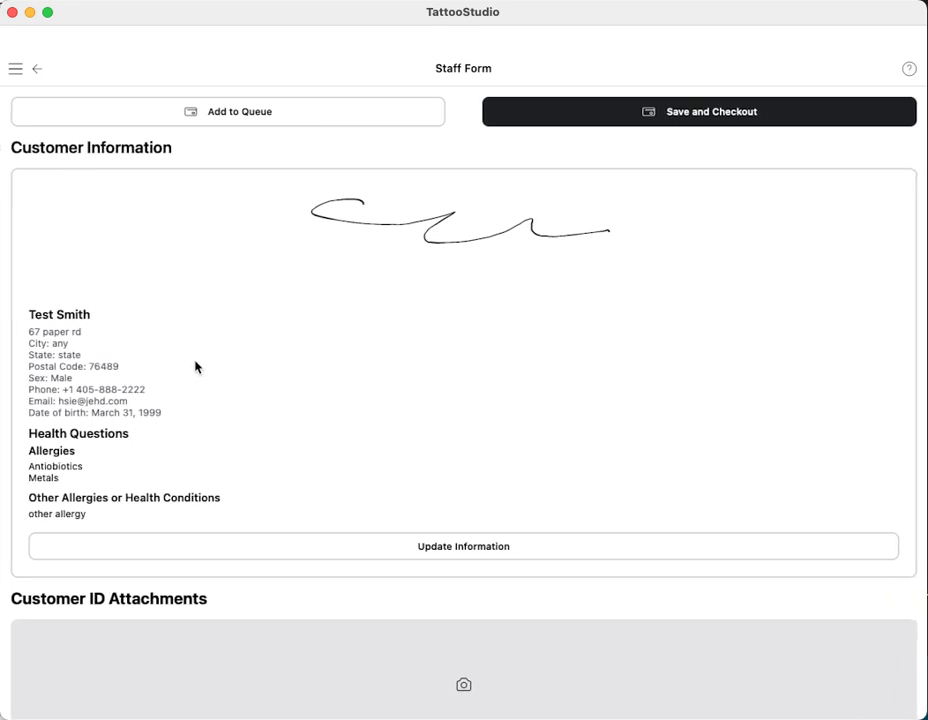
scroll(213, 406, down, 5)
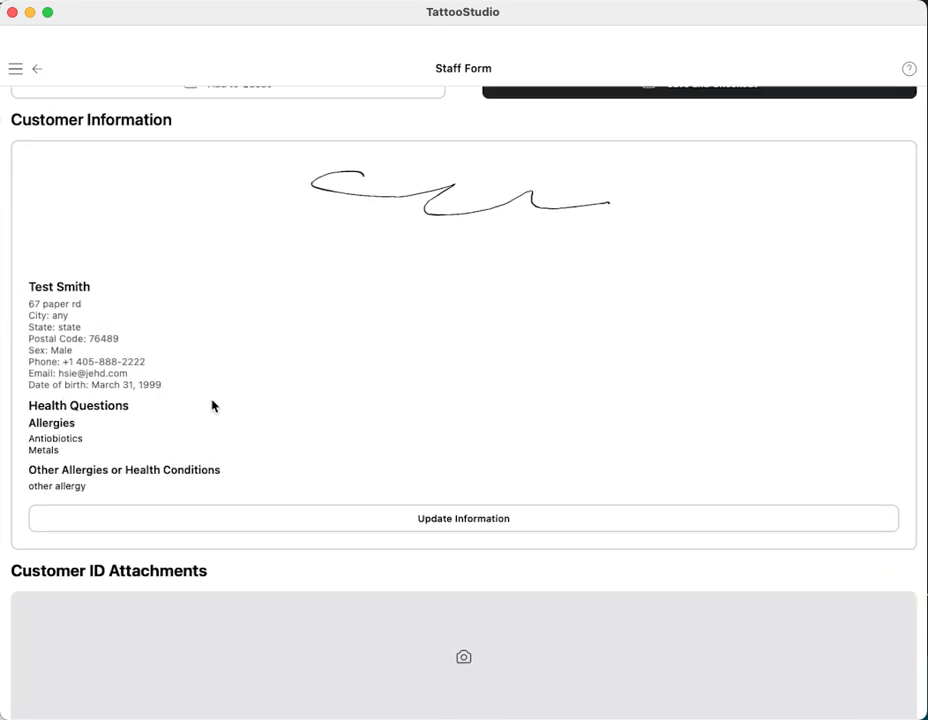
click(390, 562)
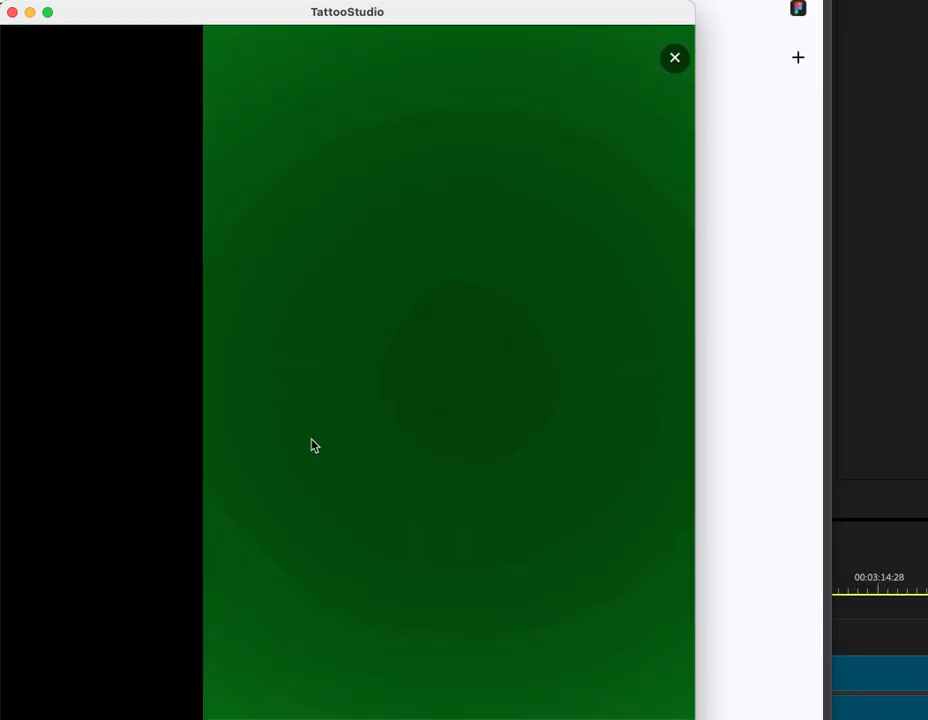
click(673, 62)
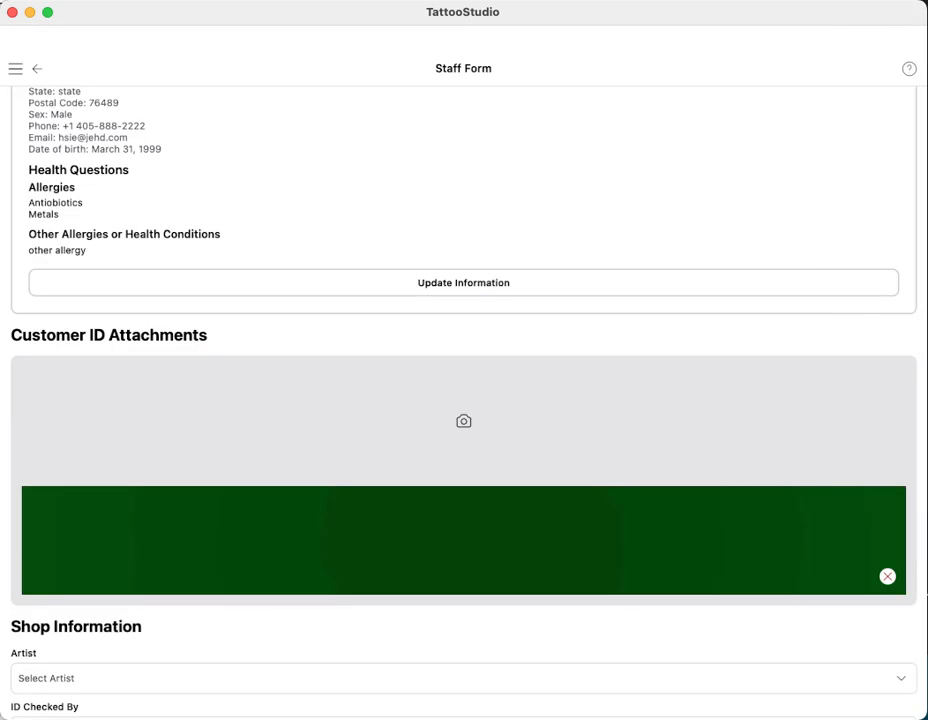
scroll(217, 437, down, 5)
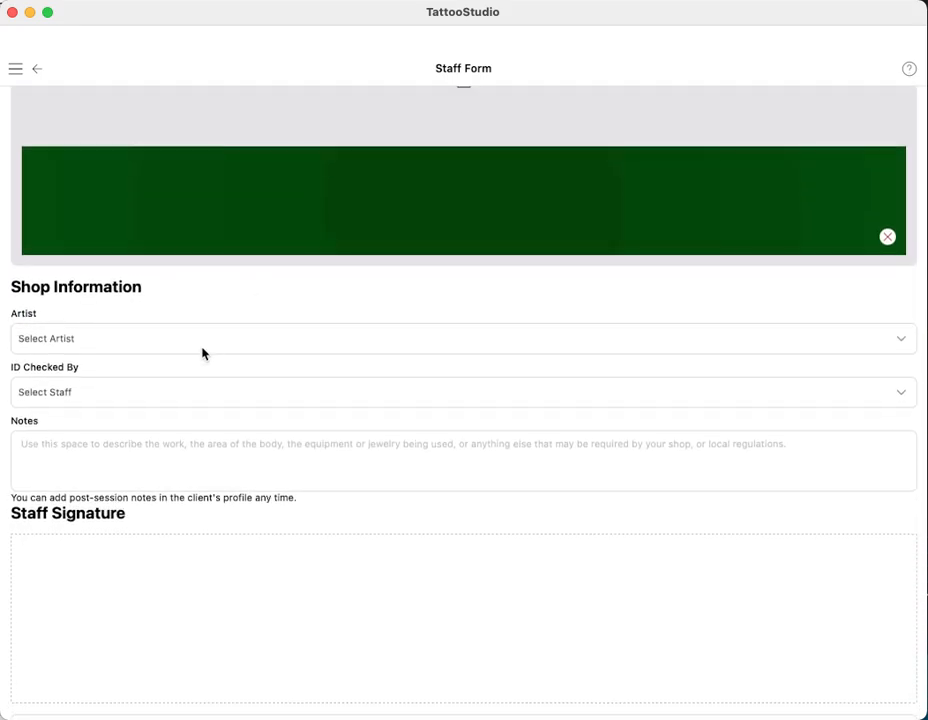
Assign the session artist and ID checker, add note 'n', and add the client back to the queue
click(176, 338)
click(88, 277)
click(120, 391)
click(104, 310)
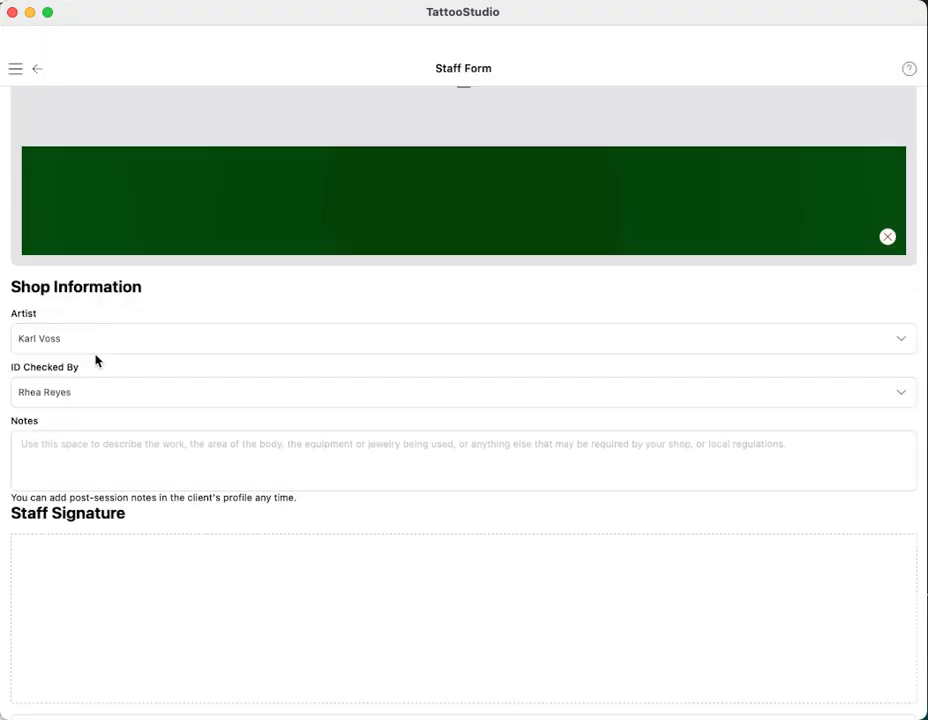
text(notes)
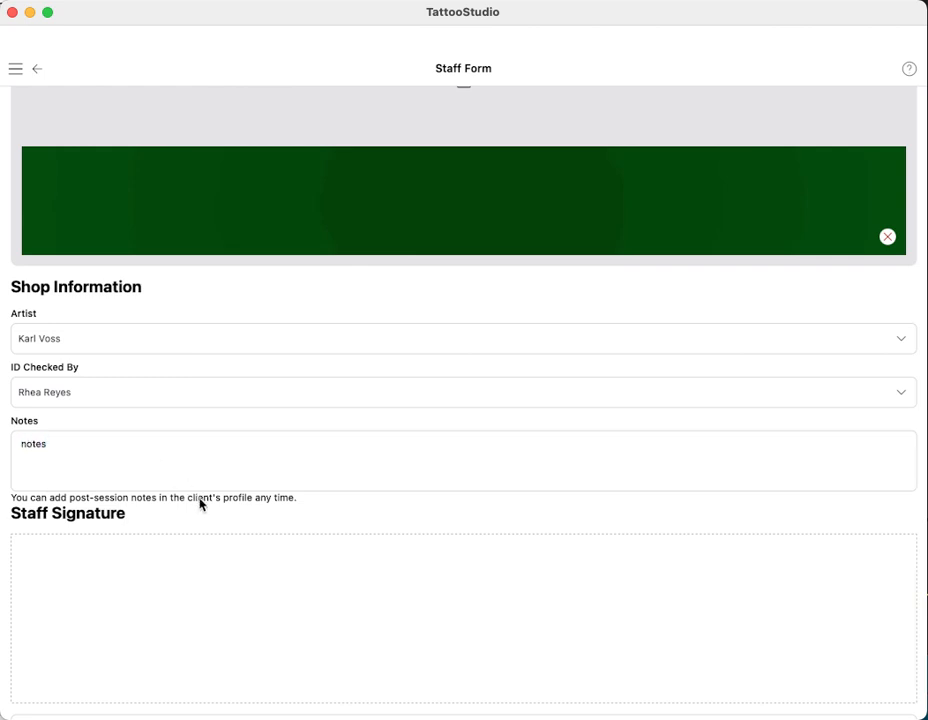
scroll(212, 460, down, 2)
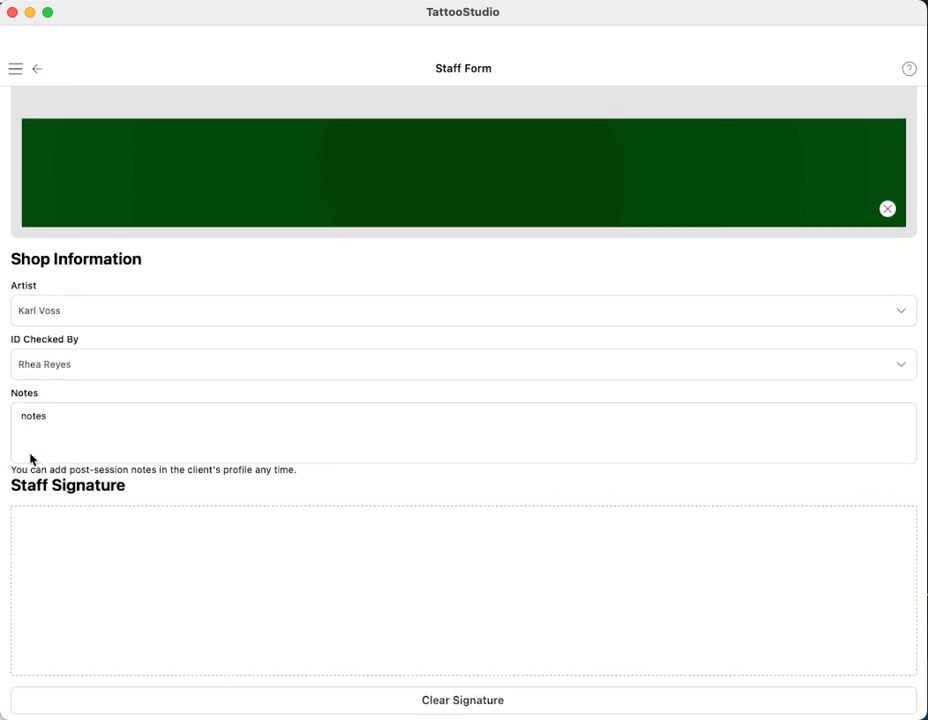
scroll(283, 374, up, 5)
scroll(283, 374, up, 15)
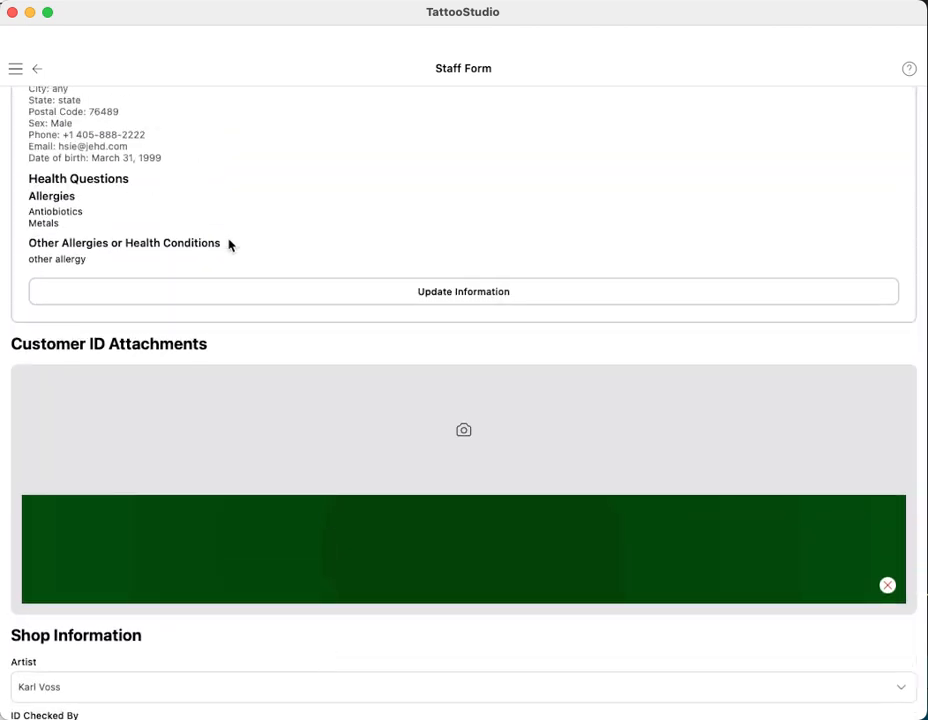
click(236, 116)
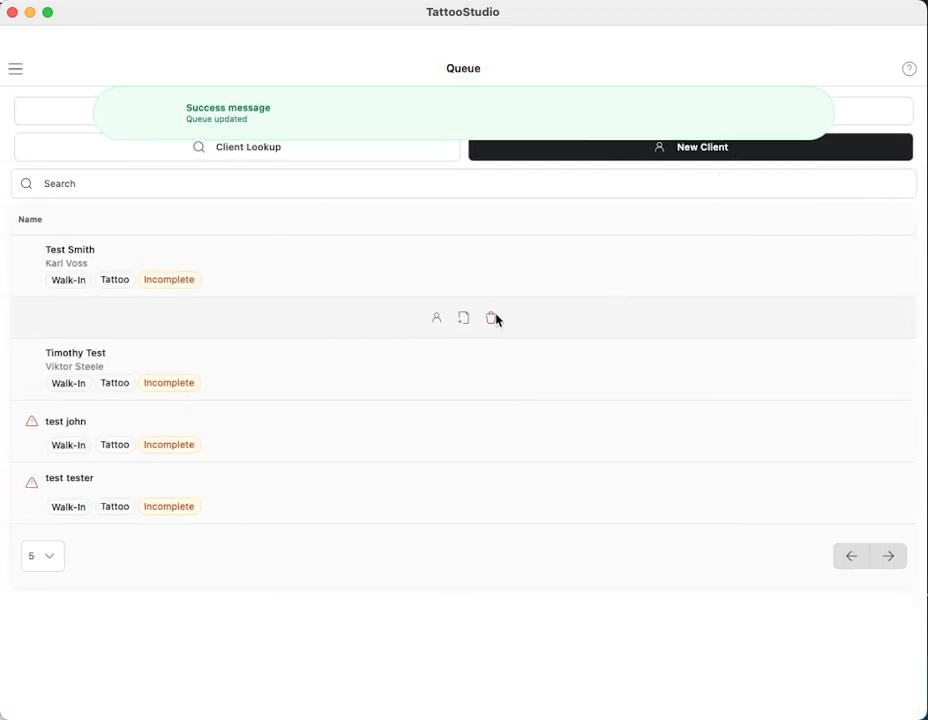
click(379, 264)
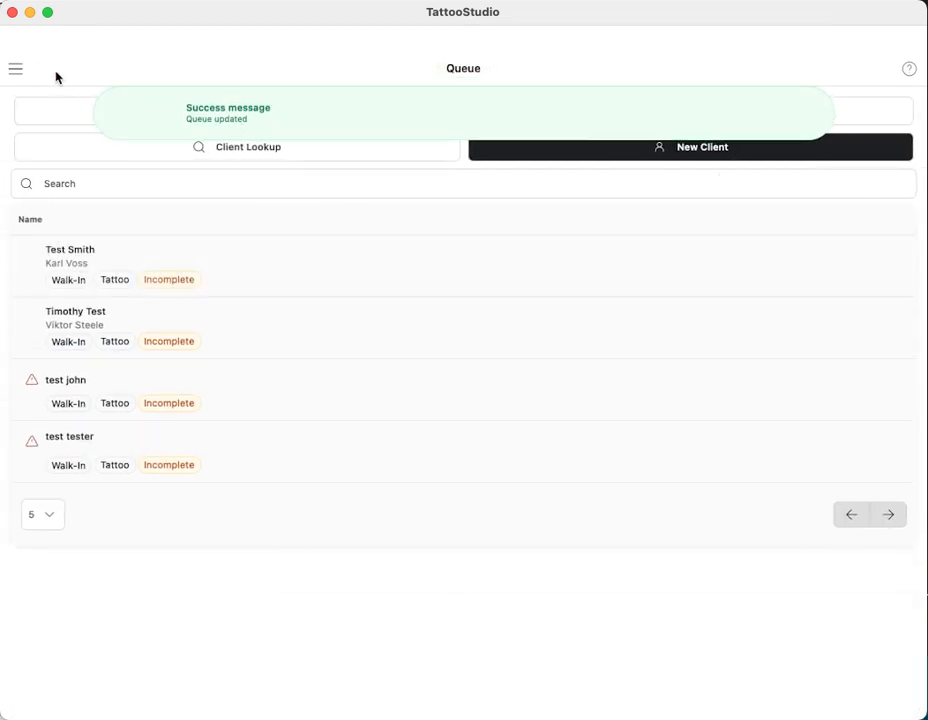
Go to Settings and open the Form Editor
click(16, 70)
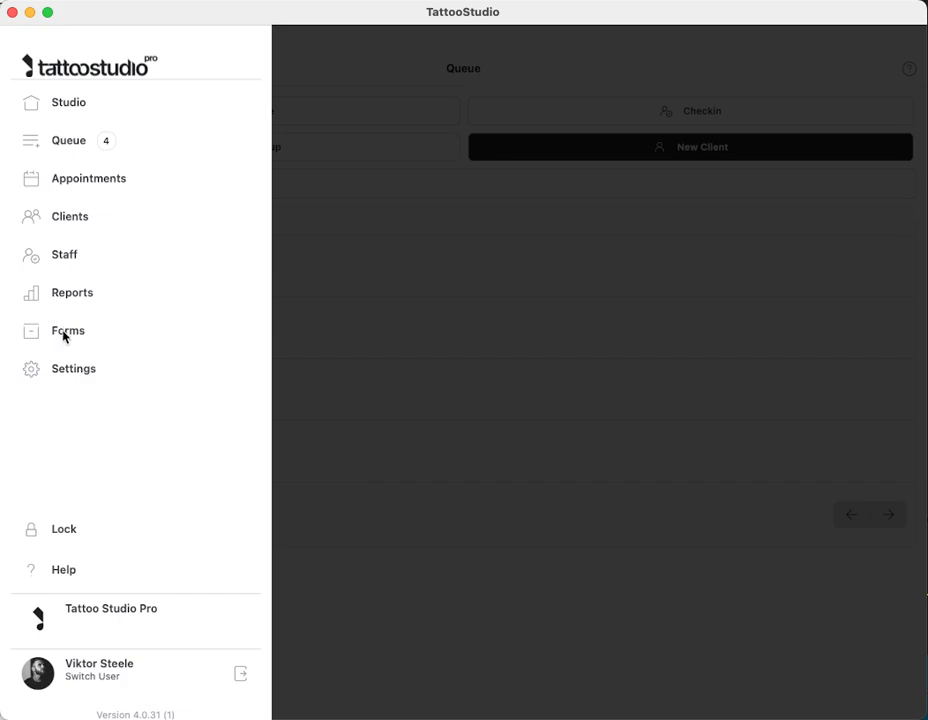
click(431, 199)
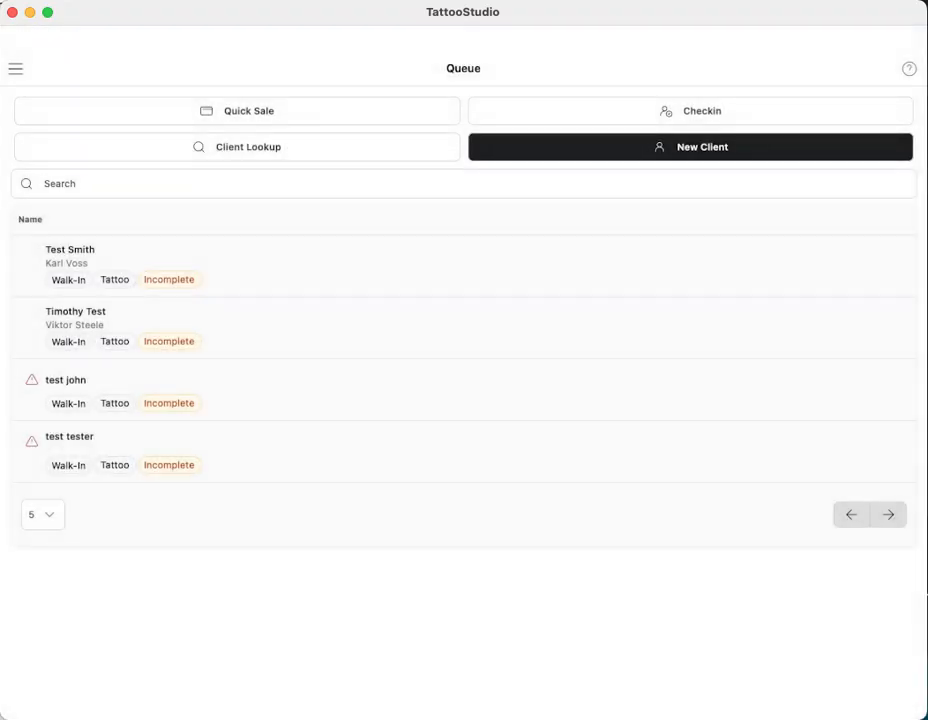
click(16, 70)
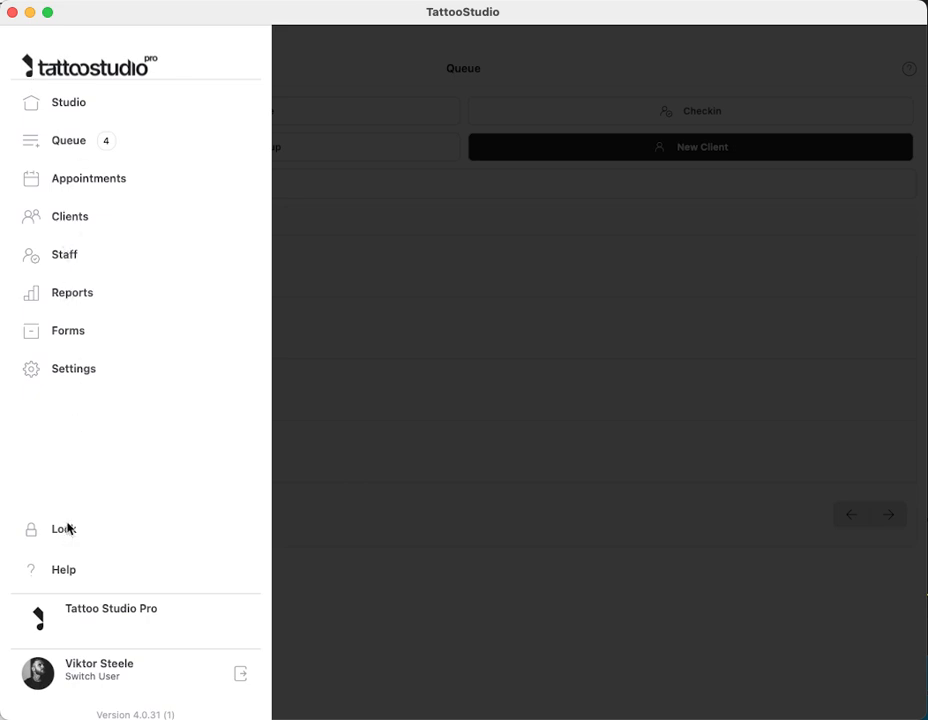
click(82, 369)
click(74, 142)
Review the Preferences and Questionnaire tabs, save 'Tattoo - english', and return to the Studio home screen
click(550, 150)
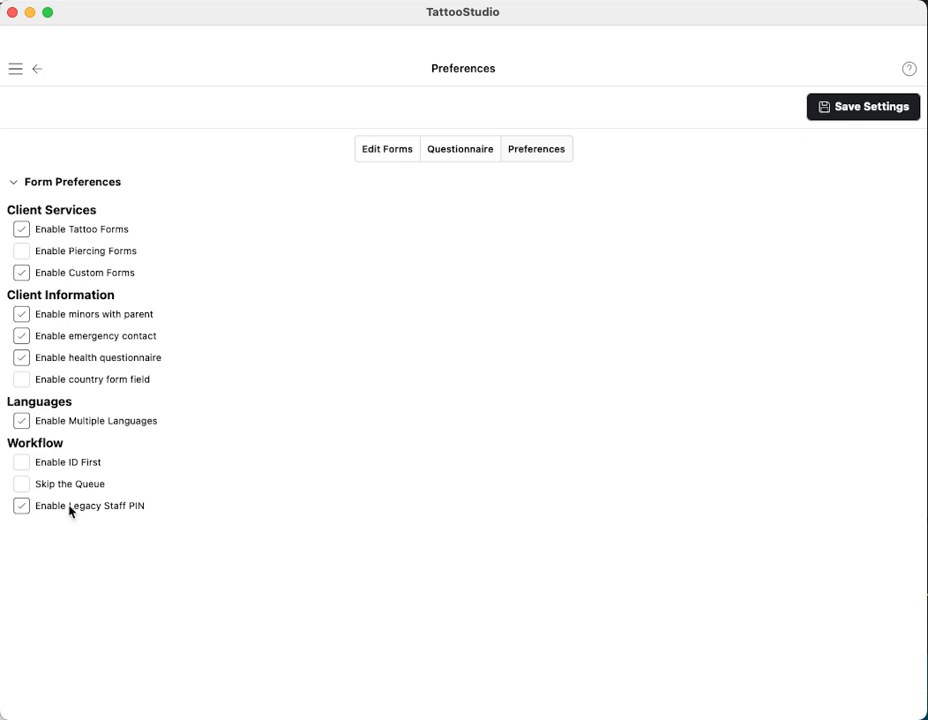
click(454, 152)
click(376, 152)
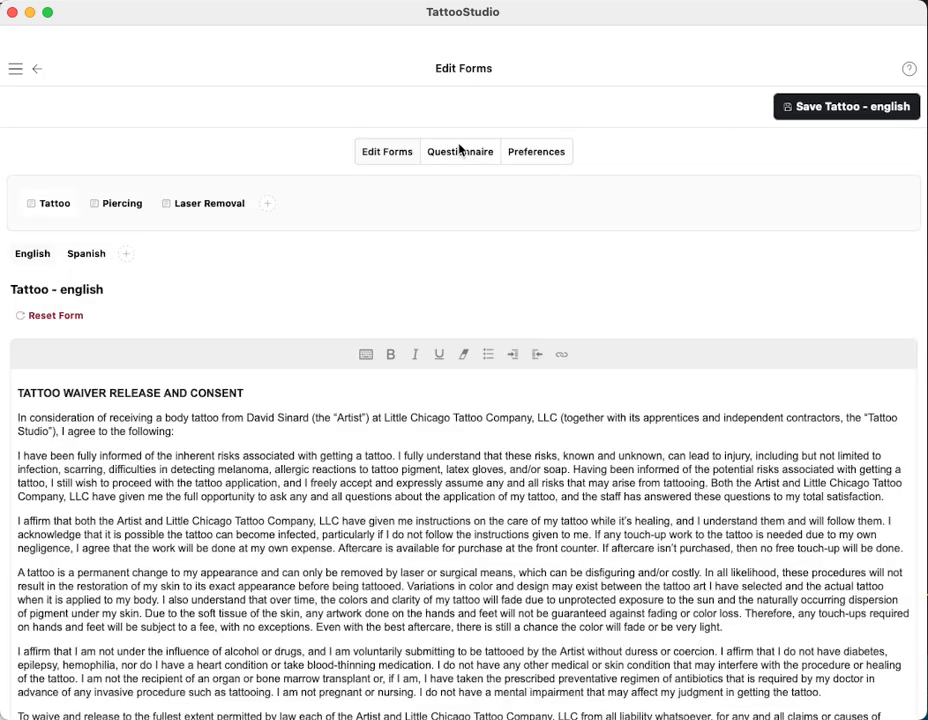
click(841, 104)
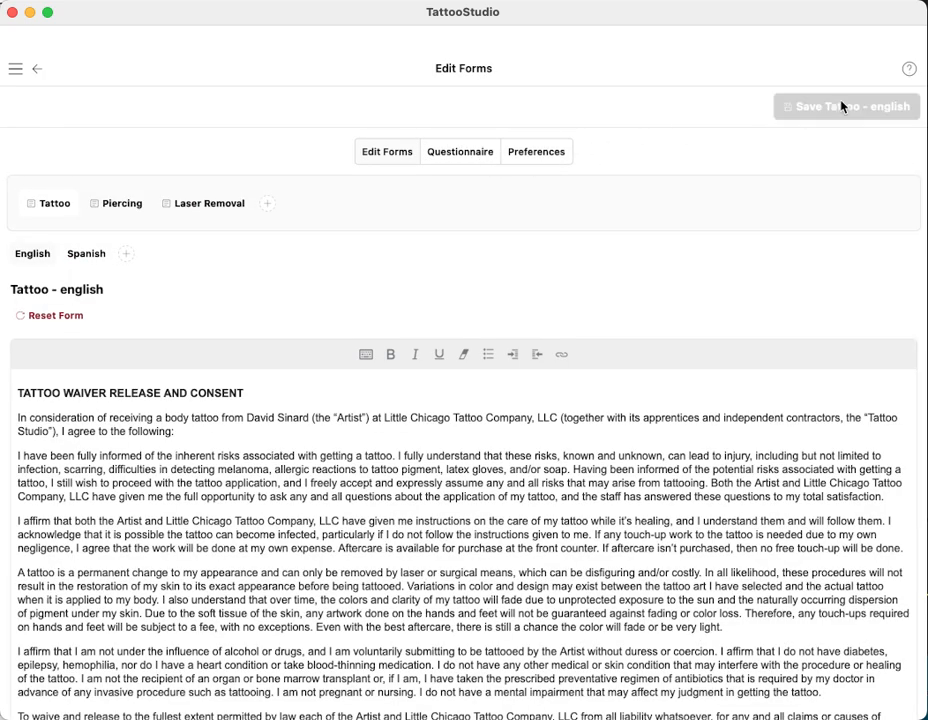
click(14, 68)
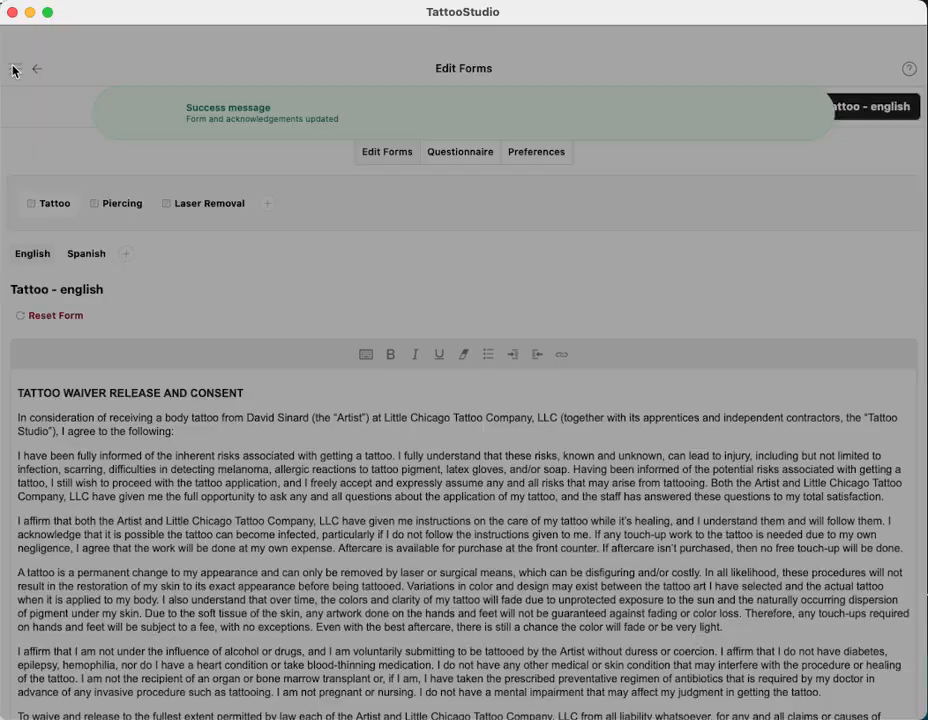
click(60, 98)
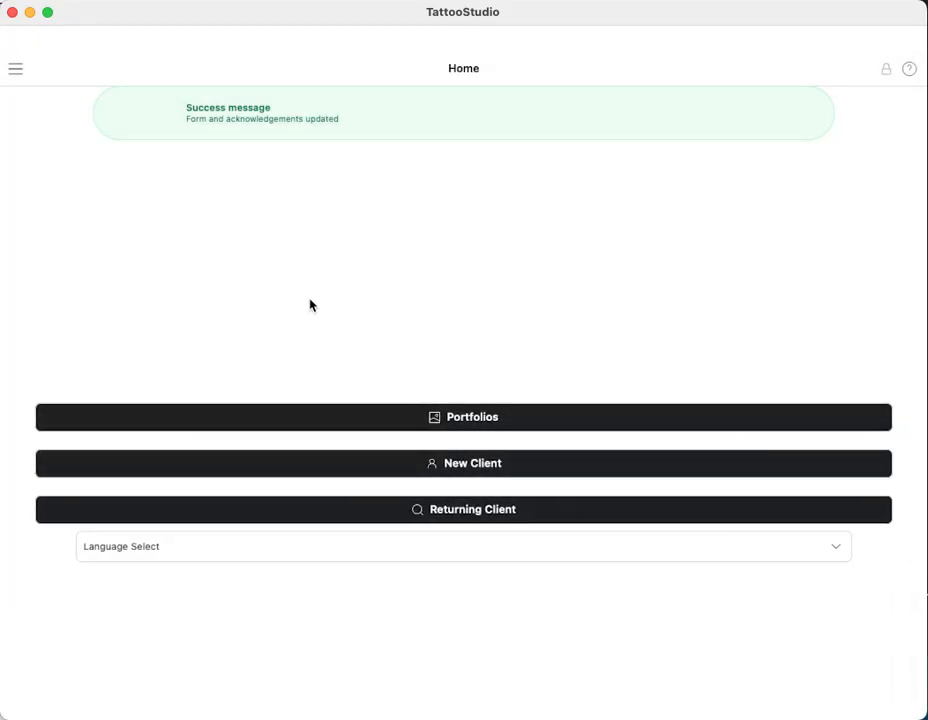